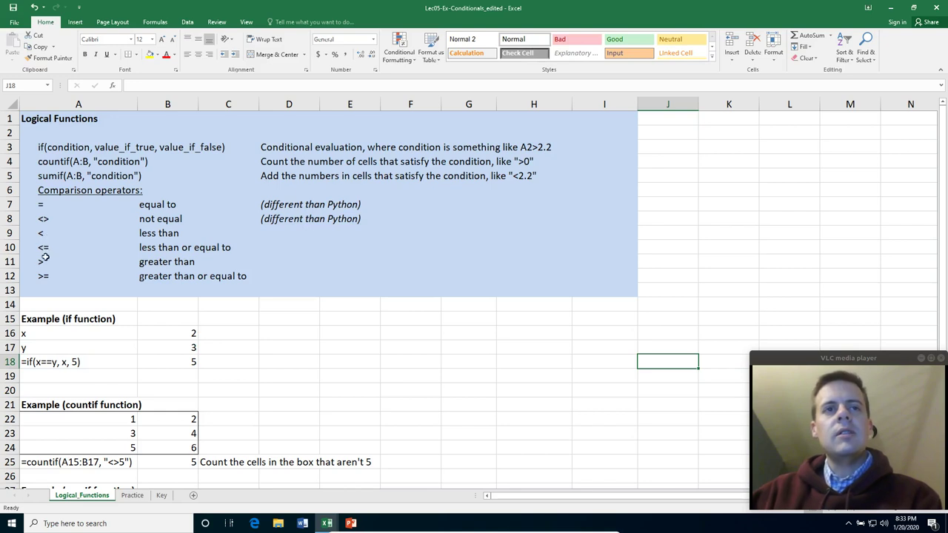
# Inspect the x and y values in B16 and B17 and the IF formula in B18
pyautogui.click(141, 336)
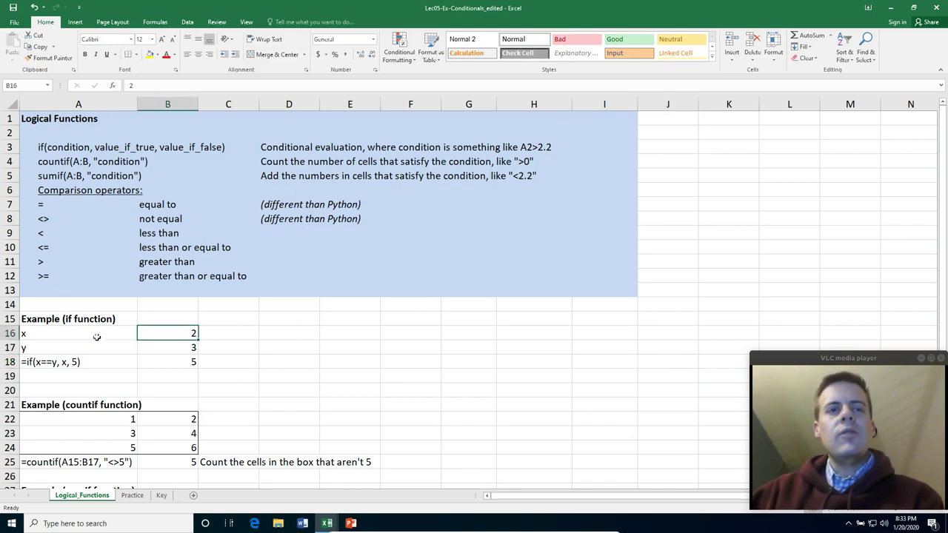
pyautogui.click(162, 348)
pyautogui.click(163, 361)
pyautogui.press('F2')
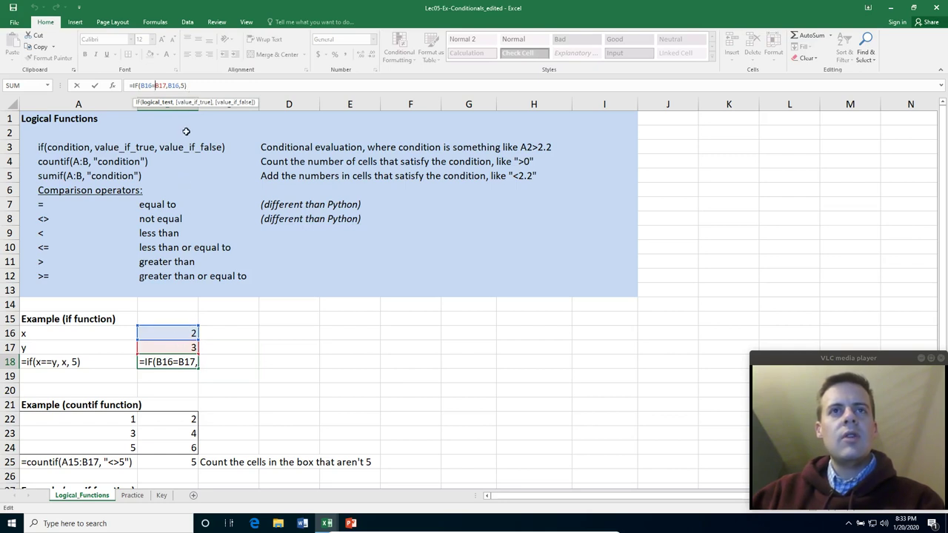
pyautogui.press('Return')
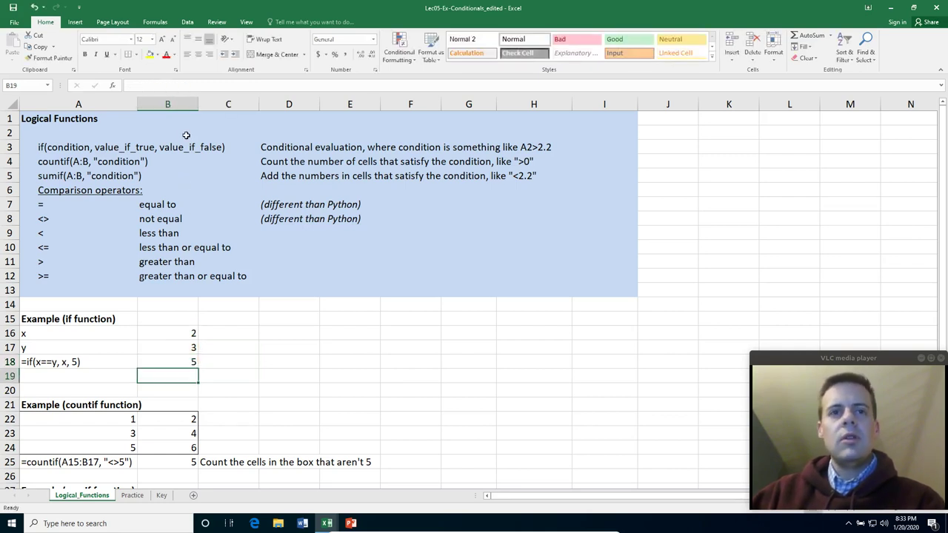
# Test the IF result by changing y in B17 to 2, then restoring it to 3
pyautogui.press('Up')
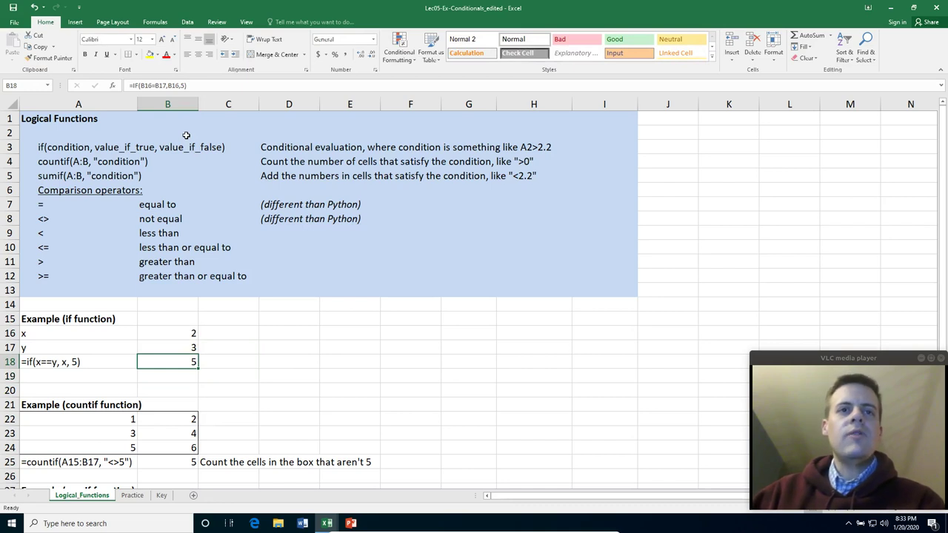
pyautogui.press('Up')
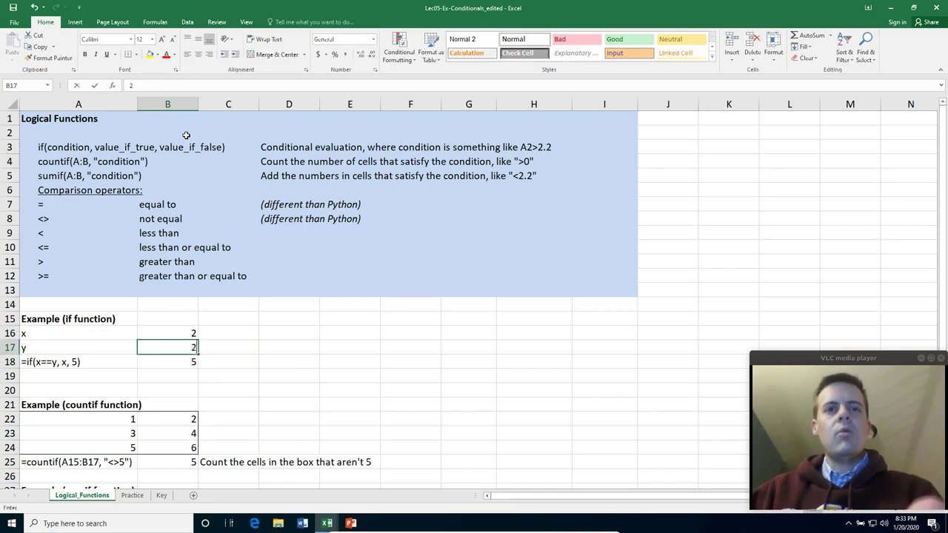
pyautogui.write('2')
pyautogui.press('Return')
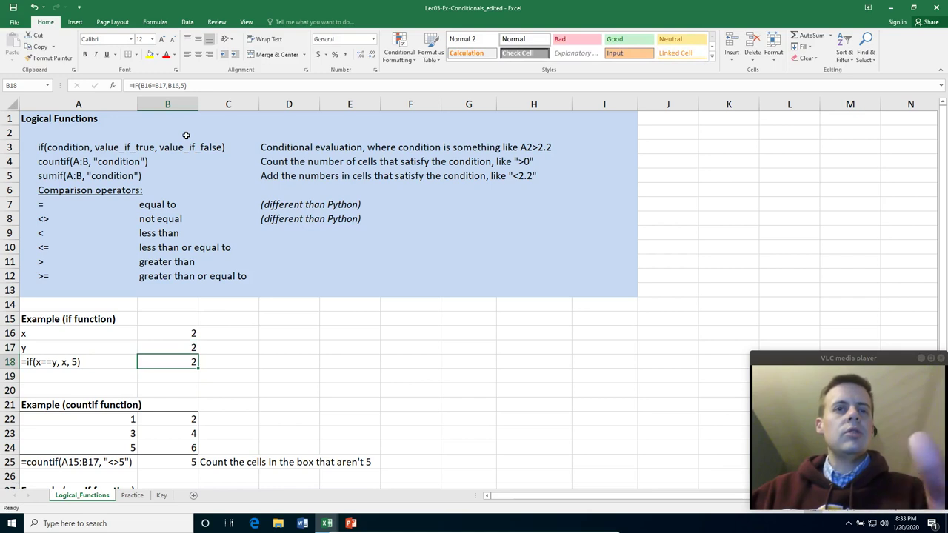
pyautogui.press('Up')
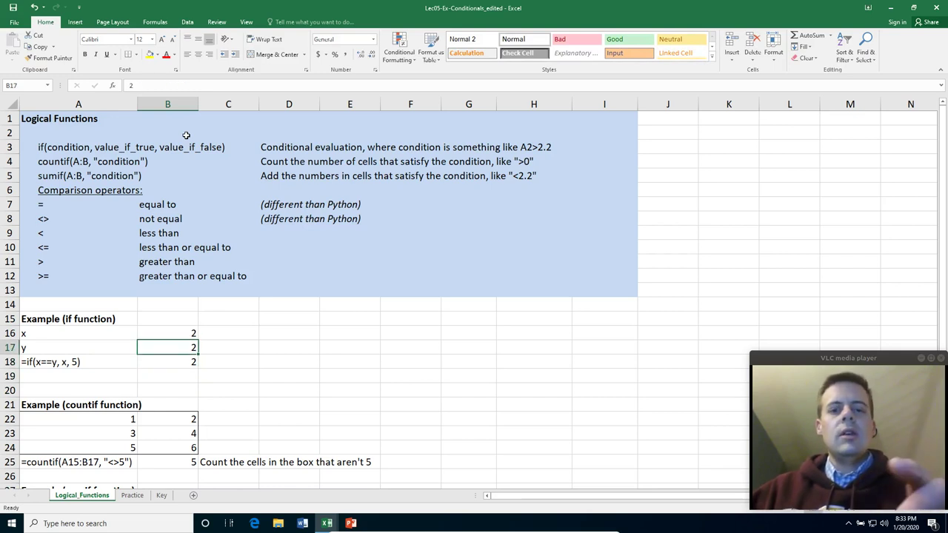
pyautogui.press('Down')
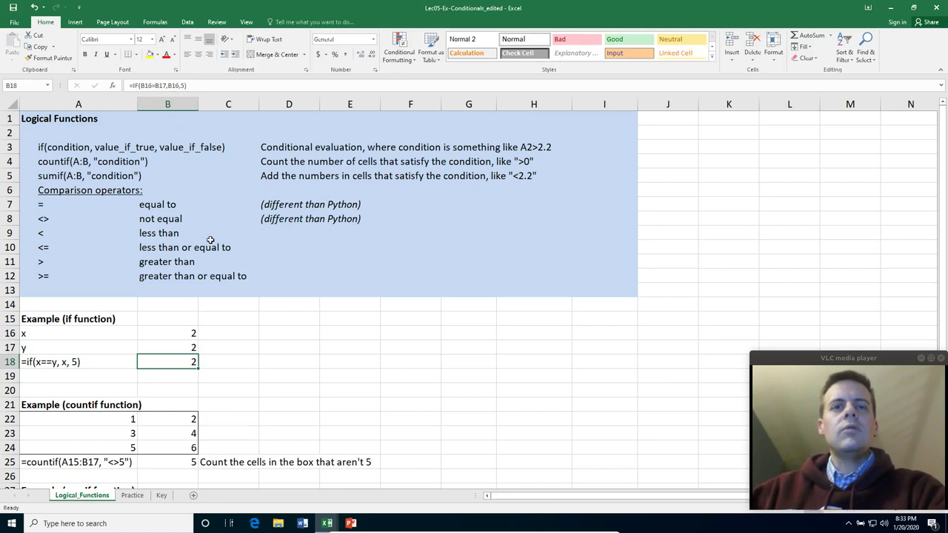
pyautogui.press('Up')
pyautogui.write('3')
pyautogui.hotkey('ctrl', 'Return')
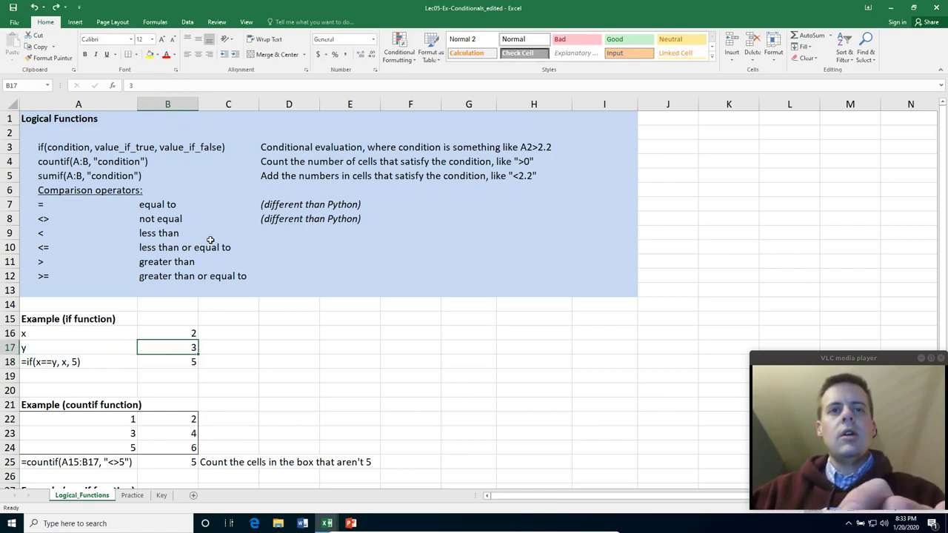
# Change B18's IF condition from B16=B17 to B16<>B17
pyautogui.press('Up')
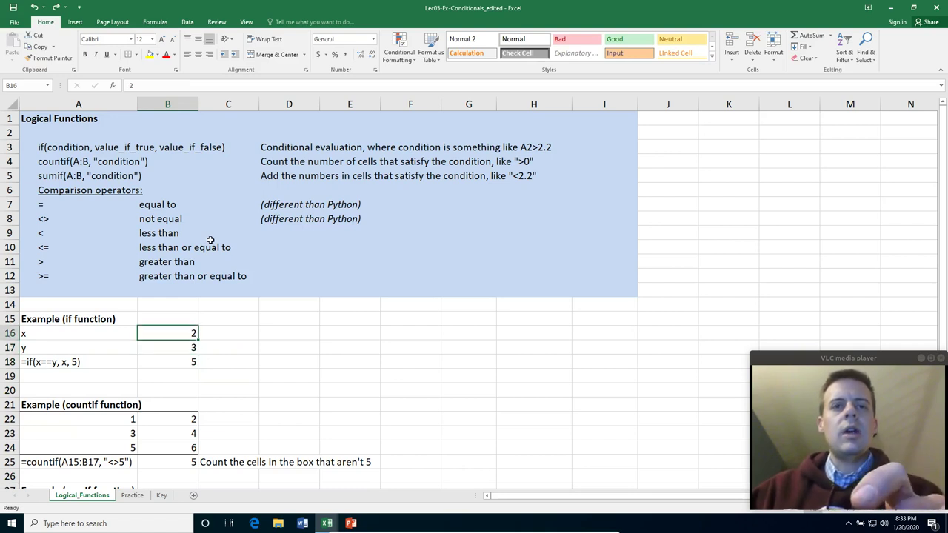
pyautogui.press('Down')
pyautogui.press('Down')
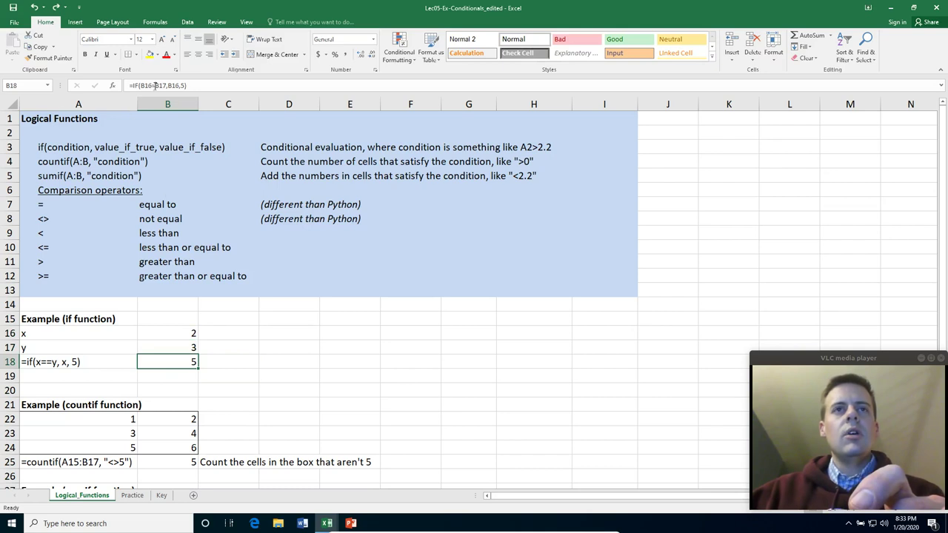
pyautogui.click(155, 85)
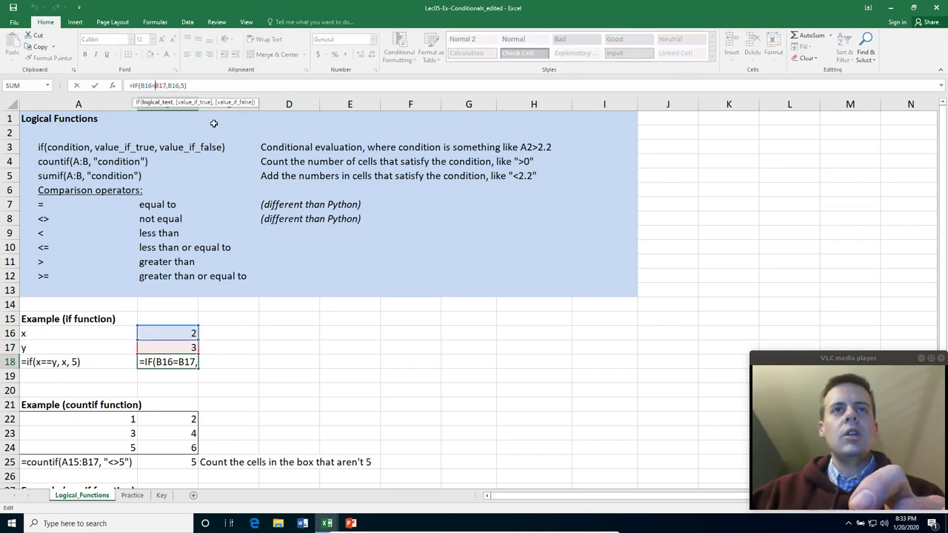
pyautogui.press('BackSpace')
pyautogui.write('<>')
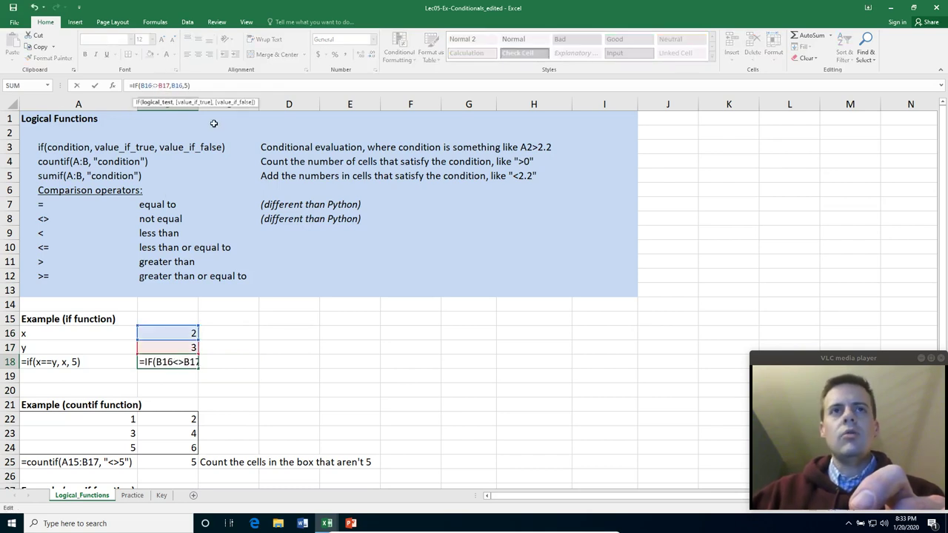
pyautogui.press('Return')
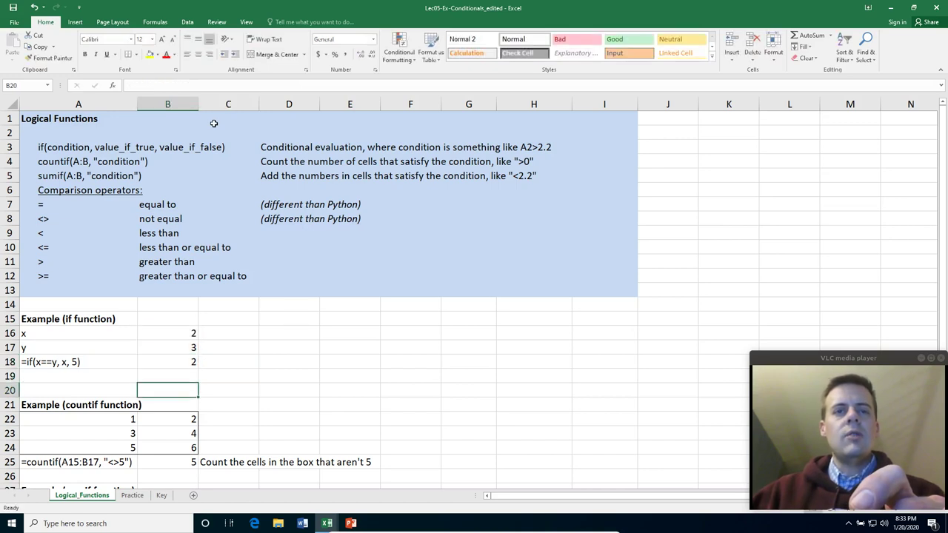
# Test the new formula by setting x in B16 to 4, then to 3, returning 5
pyautogui.press('Up')
pyautogui.press('Up')
pyautogui.press('Up')
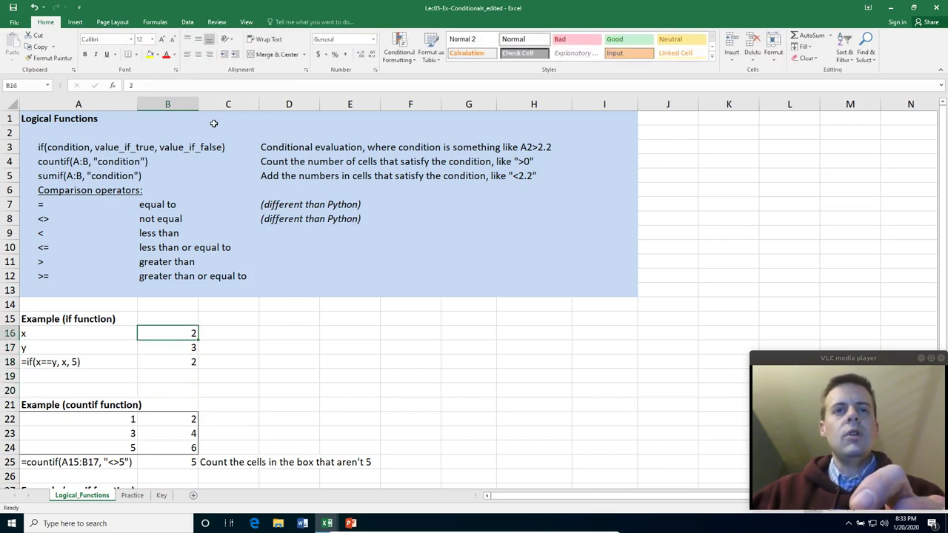
pyautogui.write('4')
pyautogui.press('Return')
pyautogui.press('Return')
pyautogui.press('Up')
pyautogui.press('Up')
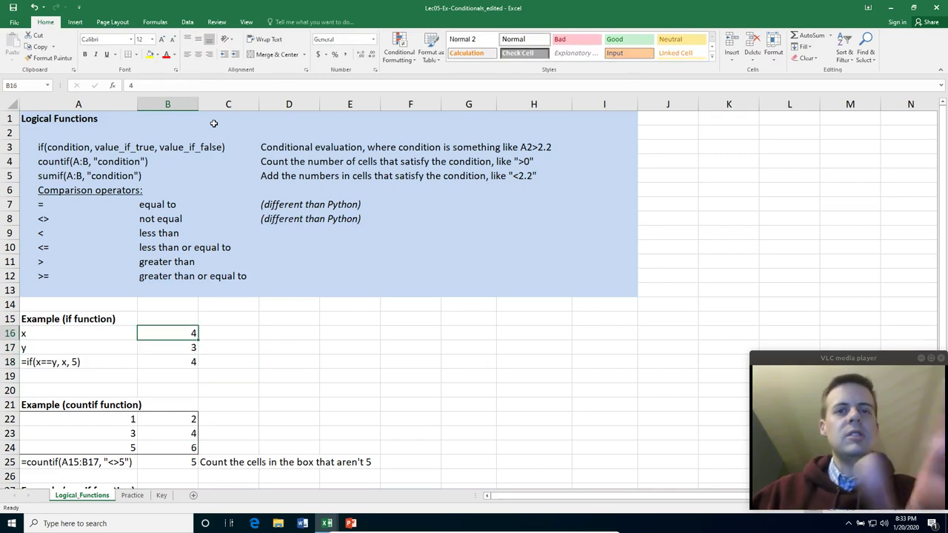
pyautogui.write('3')
pyautogui.press('Return')
pyautogui.press('Return')
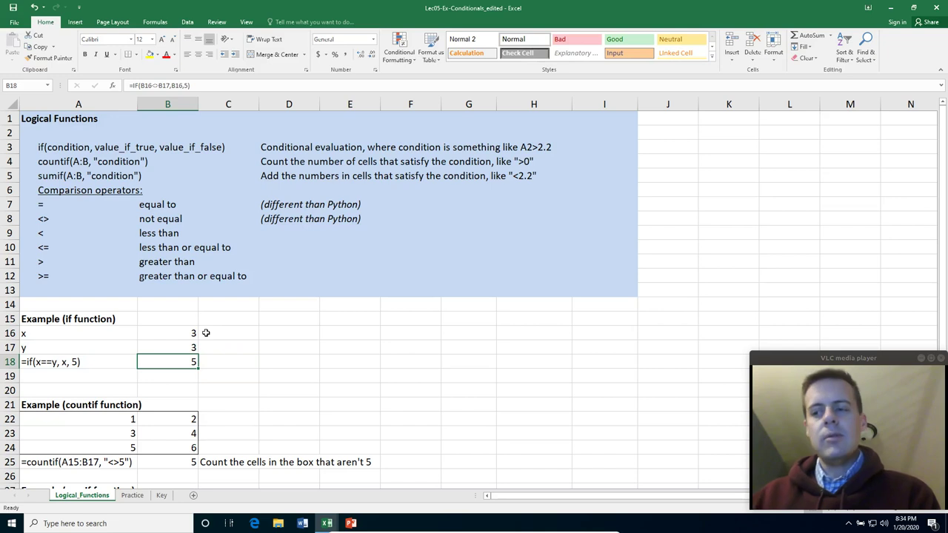
# Move down column B past the IF example until the SUMIF example is fully visible
pyautogui.press('Down')
pyautogui.press('Down')
pyautogui.press('Down')
pyautogui.press('Down')
pyautogui.press('Down')
pyautogui.press('Down')
pyautogui.press('Down')
pyautogui.press('Down')
pyautogui.press('Down')
pyautogui.press('Down')
pyautogui.press('Down')
pyautogui.press('Down')
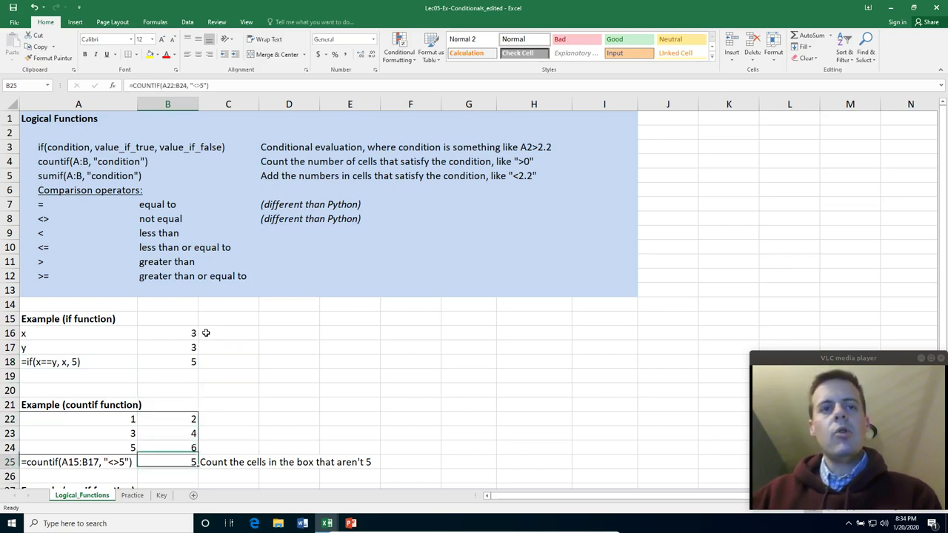
pyautogui.press('Down')
pyautogui.press('Down')
pyautogui.press('Up')
pyautogui.press('Up')
pyautogui.press('Up')
pyautogui.press('Up')
pyautogui.press('Up')
pyautogui.press('Up')
pyautogui.press('Up')
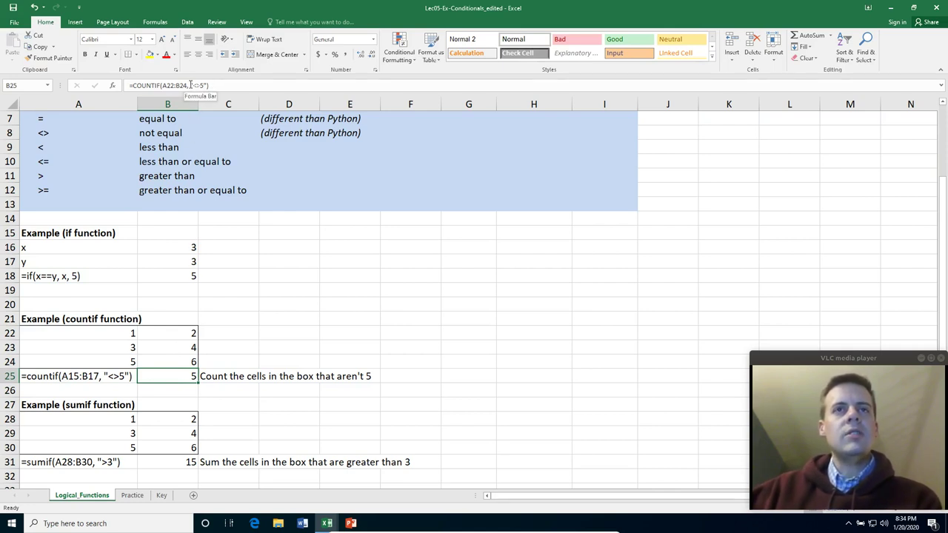
# Fix B25's COUNTIF formula by restoring the quotes around the "<>5" criterion after a formula warning
pyautogui.click(190, 85)
pyautogui.press('BackSpace')
pyautogui.press('End')
pyautogui.press('Return')
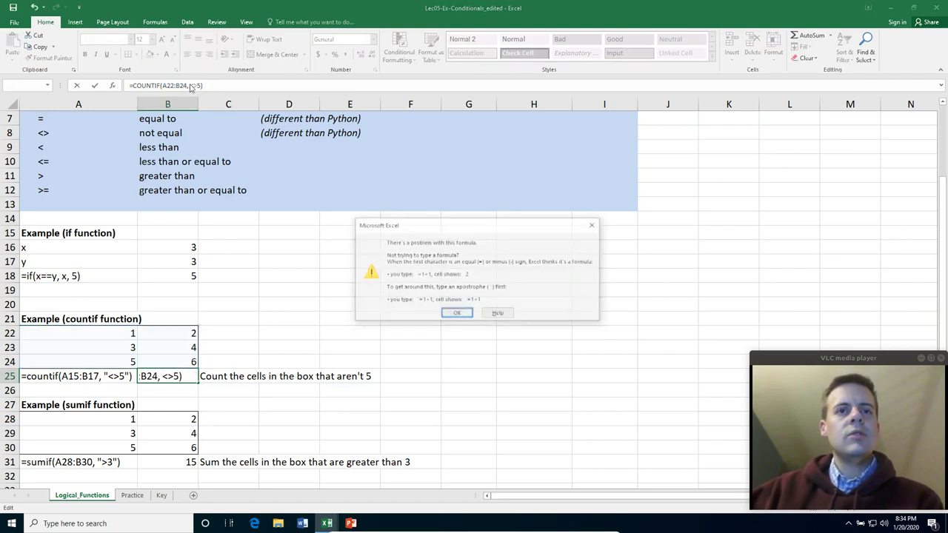
pyautogui.press('Return')
pyautogui.press('End')
pyautogui.press('Left')
pyautogui.write('"')
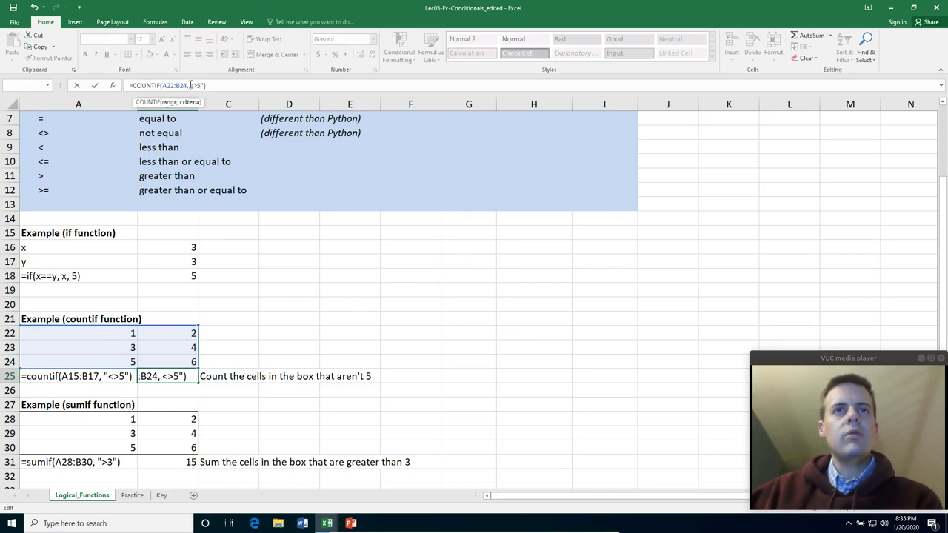
pyautogui.click(191, 85)
pyautogui.write('"')
pyautogui.press('Return')
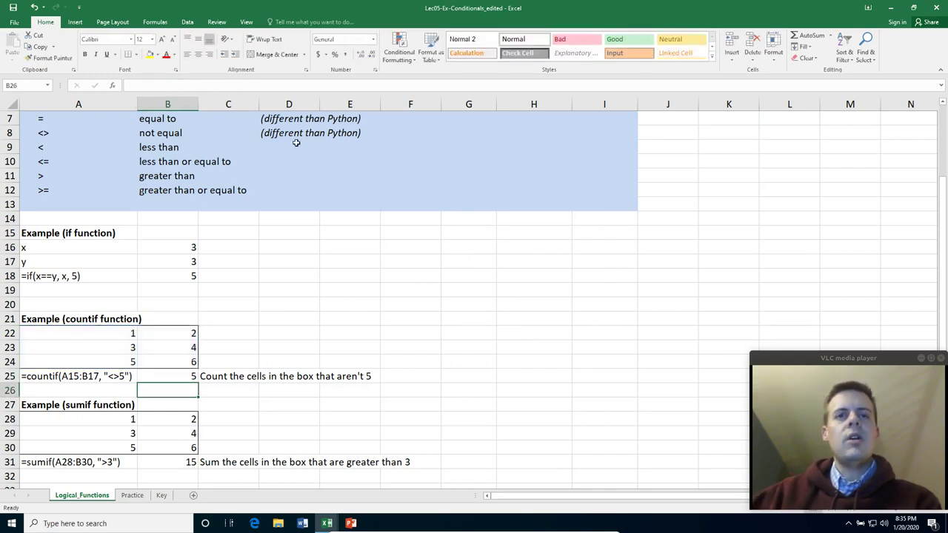
pyautogui.press('Up')
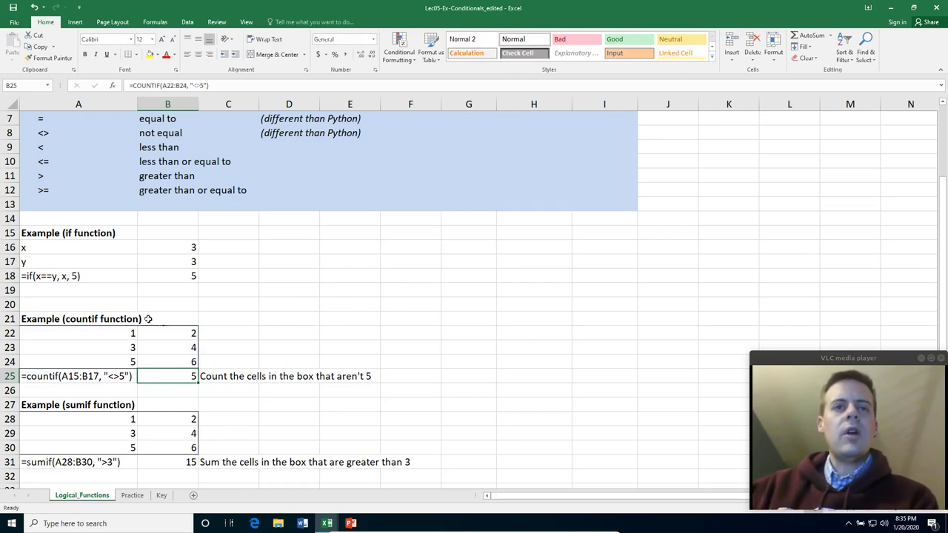
# Change B25's COUNTIF criterion to ">5", then to "<5" so it returns 4
pyautogui.click(197, 85)
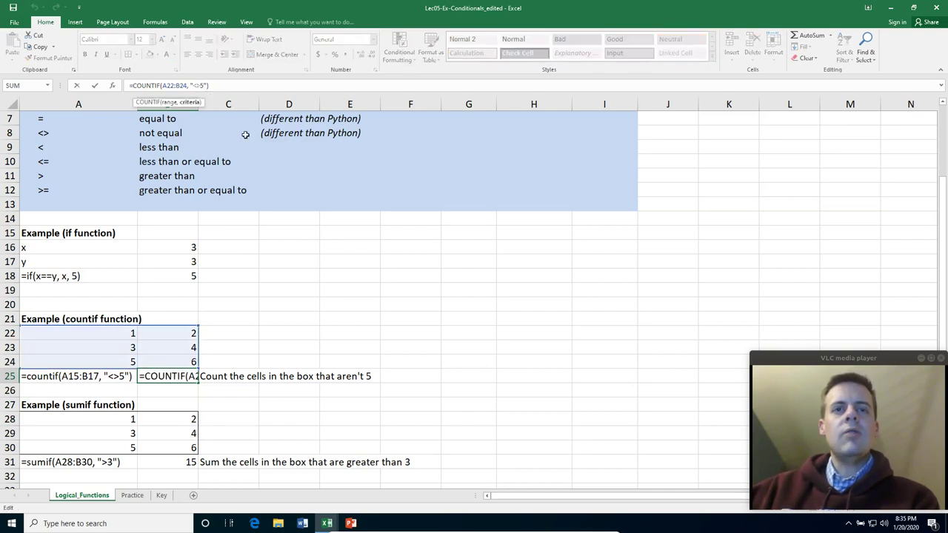
pyautogui.press('Delete')
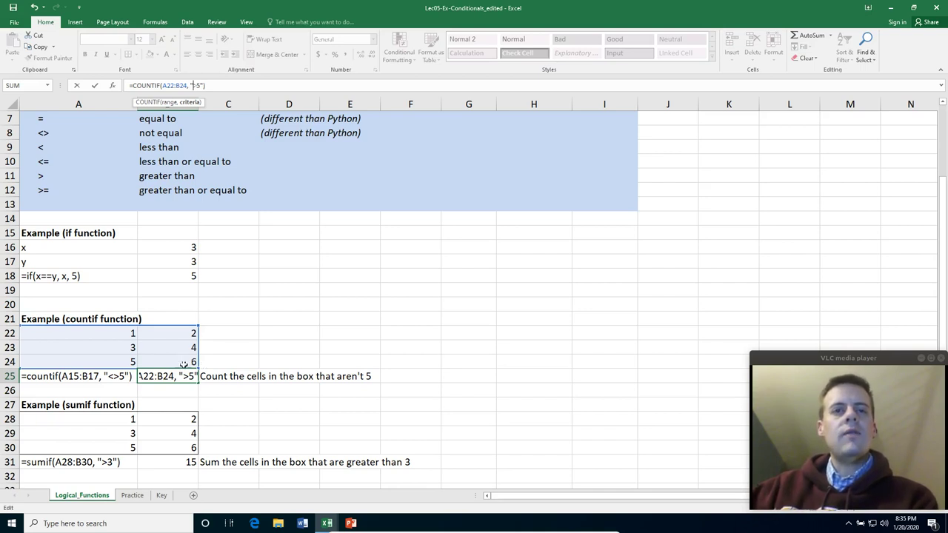
pyautogui.press('Return')
pyautogui.press('Up')
pyautogui.click(198, 86)
pyautogui.press('BackSpace')
pyautogui.write('<')
pyautogui.press('Return')
pyautogui.press('Up')
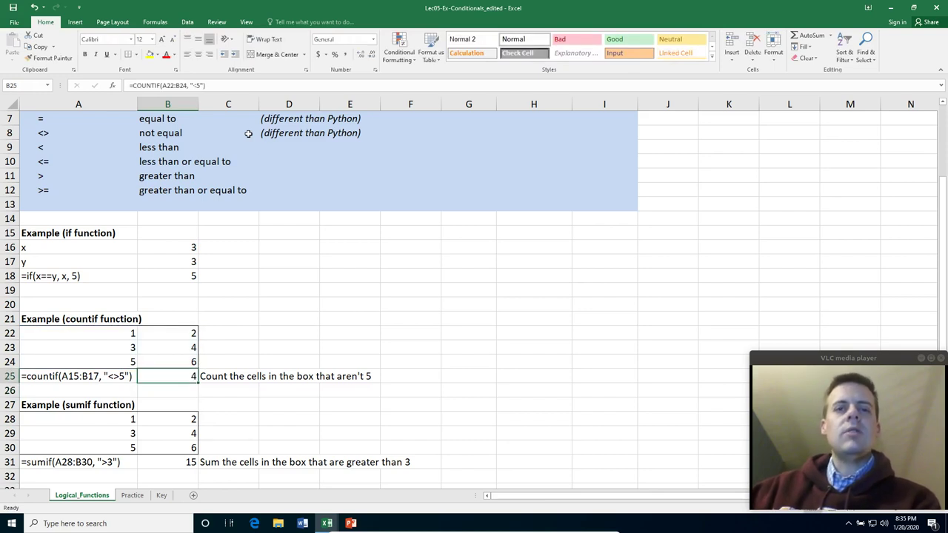
# Scroll down and inspect the SUMIF formula in B31
pyautogui.scroll(-4, 272, 224)
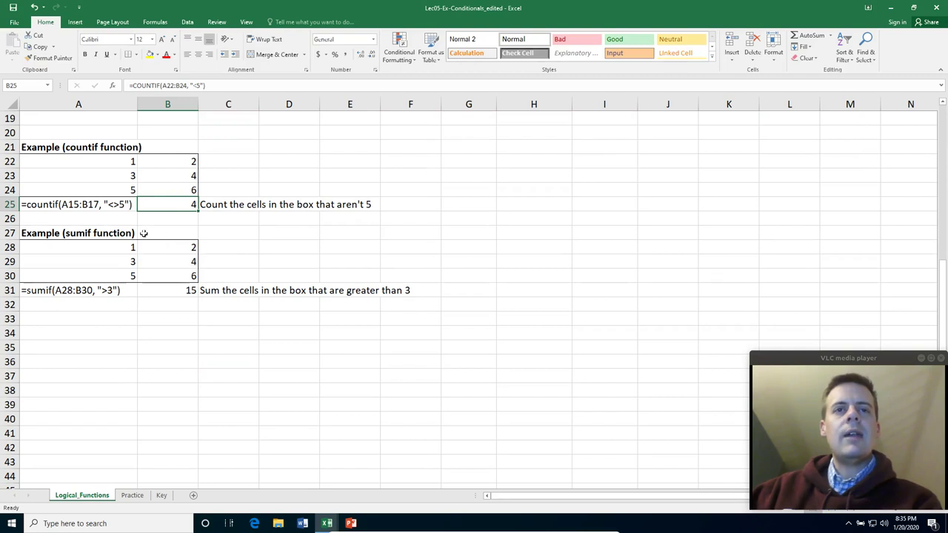
pyautogui.click(173, 289)
pyautogui.click(169, 85)
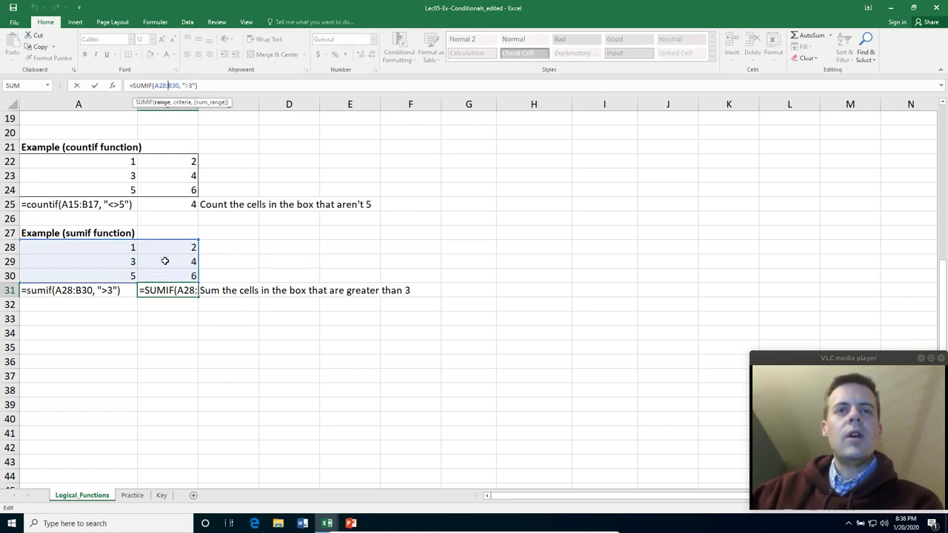
pyautogui.press('Return')
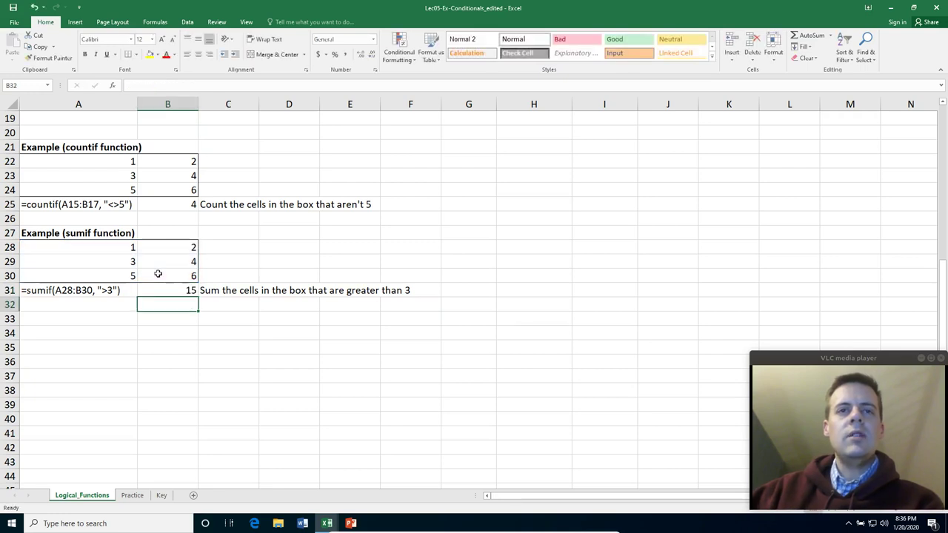
pyautogui.press('Up')
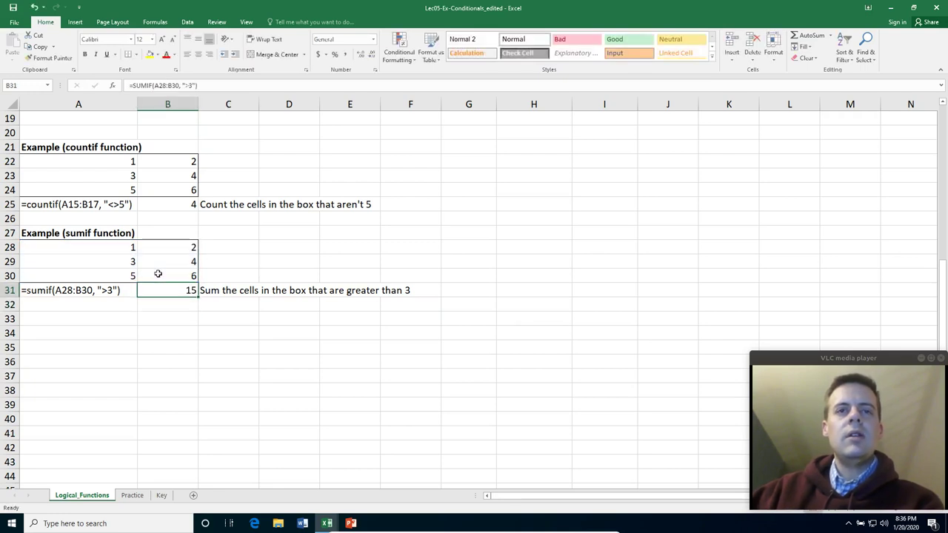
# Change B31's SUMIF criterion to "<>3", then to "=3"
pyautogui.click(185, 85)
pyautogui.write('<')
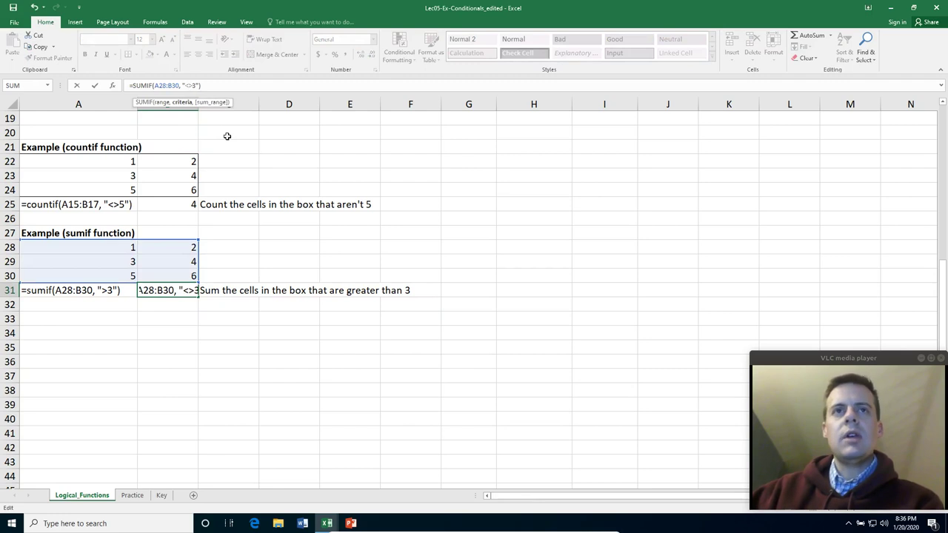
pyautogui.press('Return')
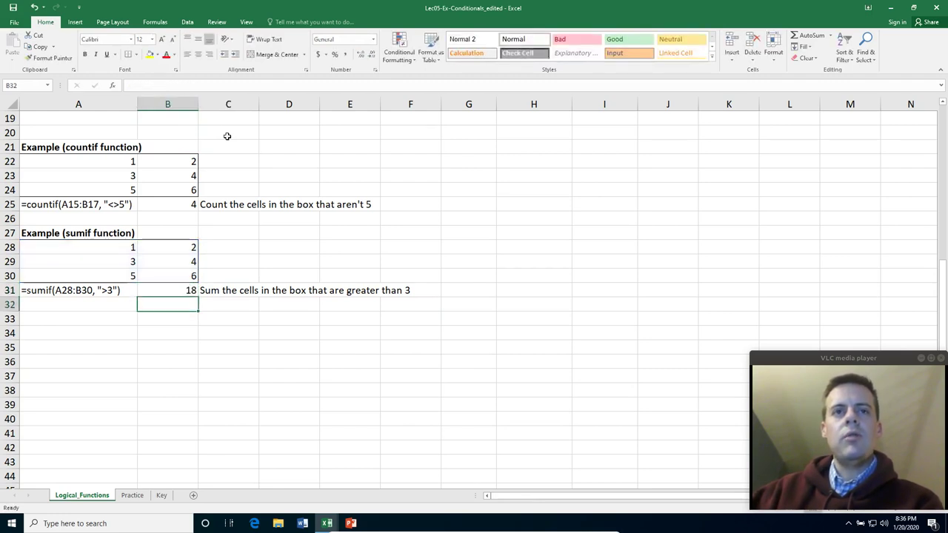
pyautogui.press('Up')
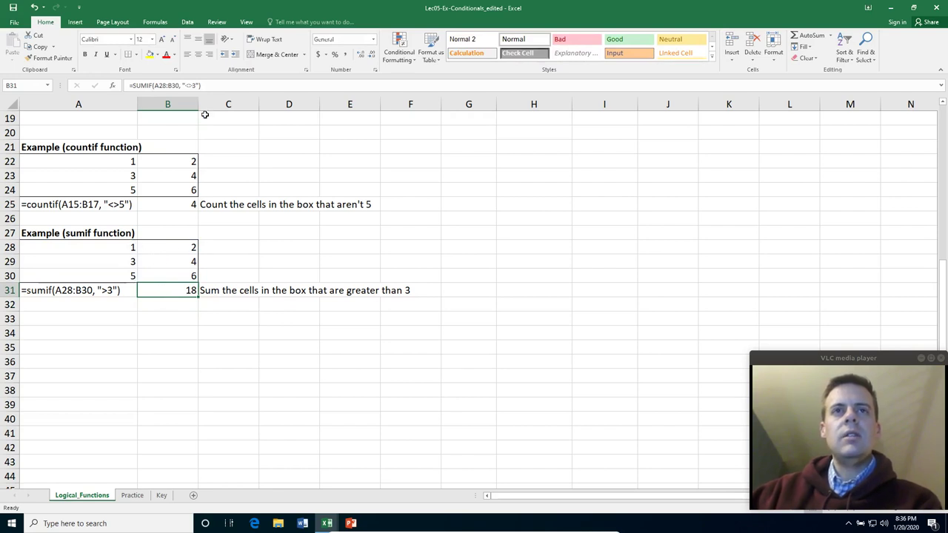
pyautogui.click(192, 85)
pyautogui.press('BackSpace')
pyautogui.press('BackSpace')
pyautogui.write('=')
pyautogui.press('Return')
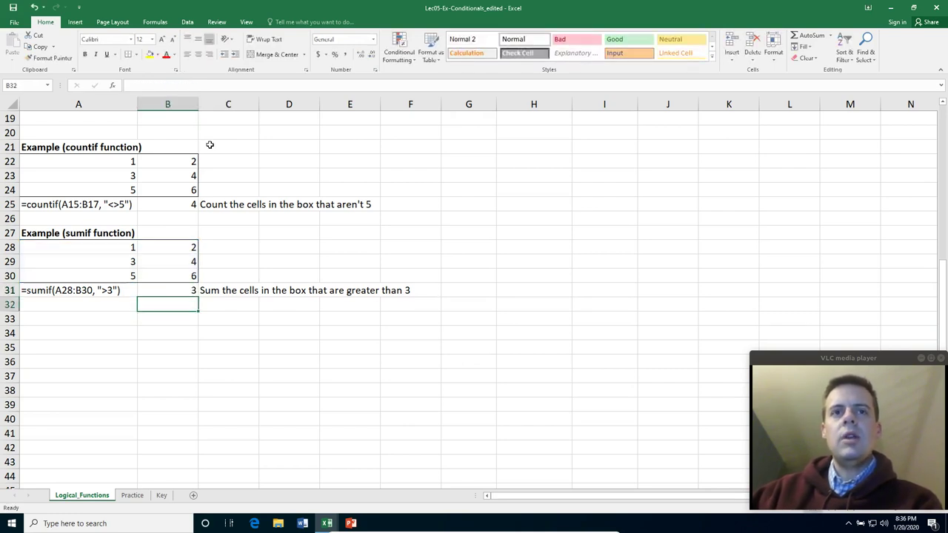
pyautogui.press('Up')
# Enter 3 in B28 so the SUMIF in B31 shows 6, then scroll back up
pyautogui.click(116, 262)
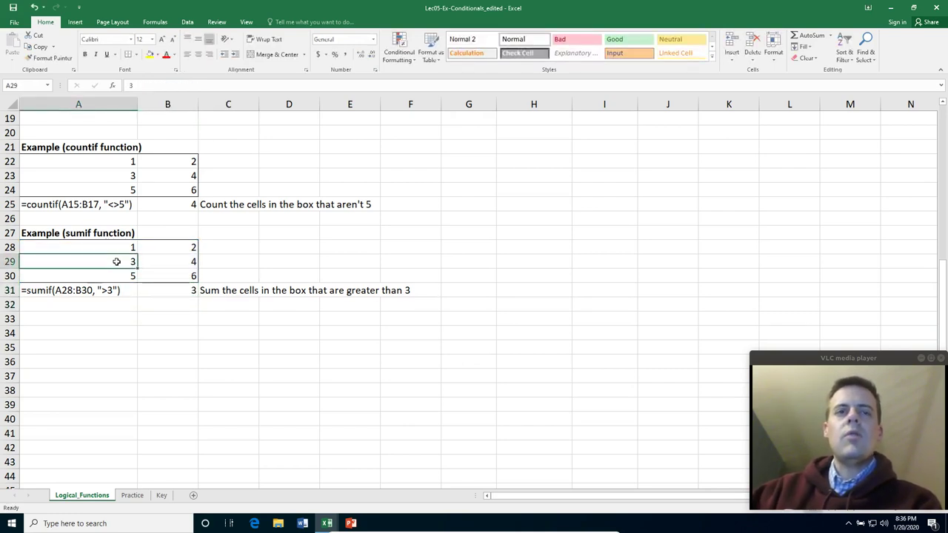
pyautogui.press('Up')
pyautogui.press('Right')
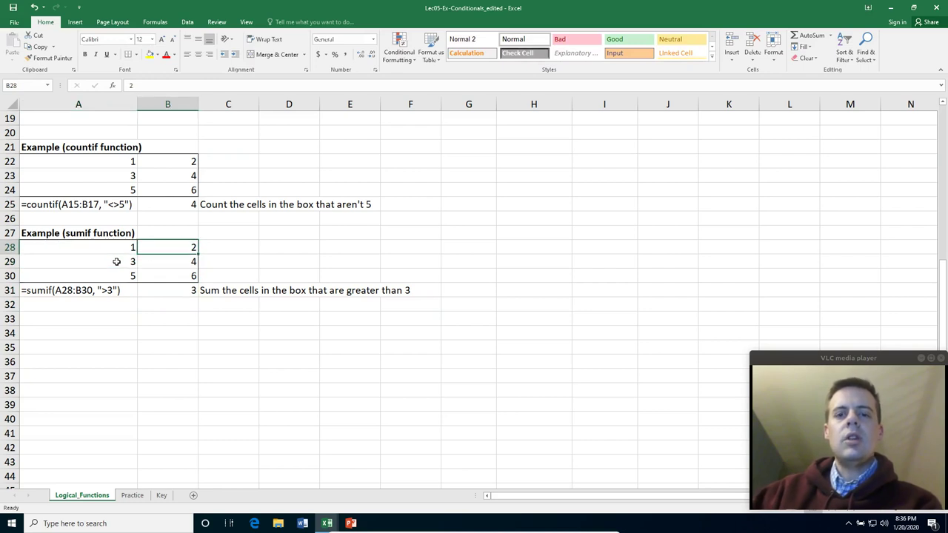
pyautogui.write('3')
pyautogui.press('Return')
pyautogui.press('Down')
pyautogui.press('Down')
pyautogui.press('Down')
pyautogui.press('Up')
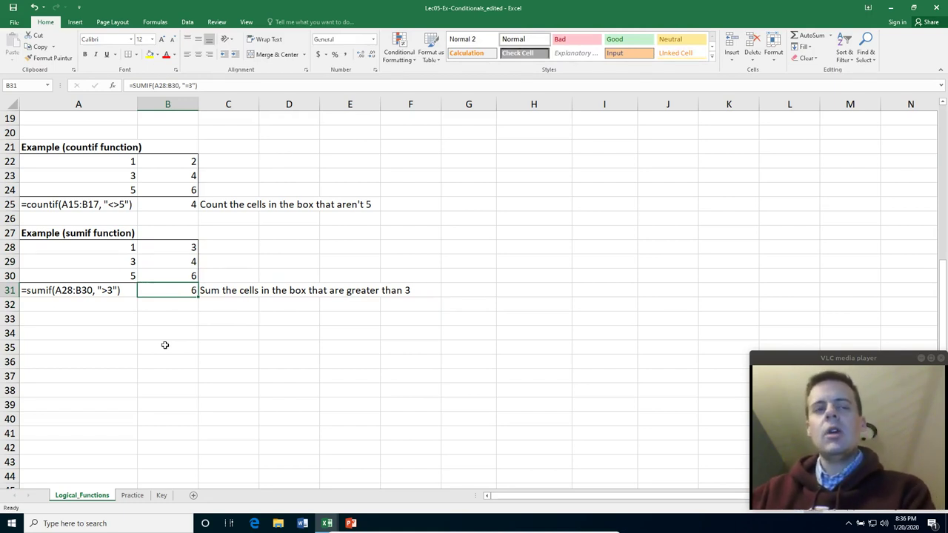
pyautogui.scroll(4, 165, 345)
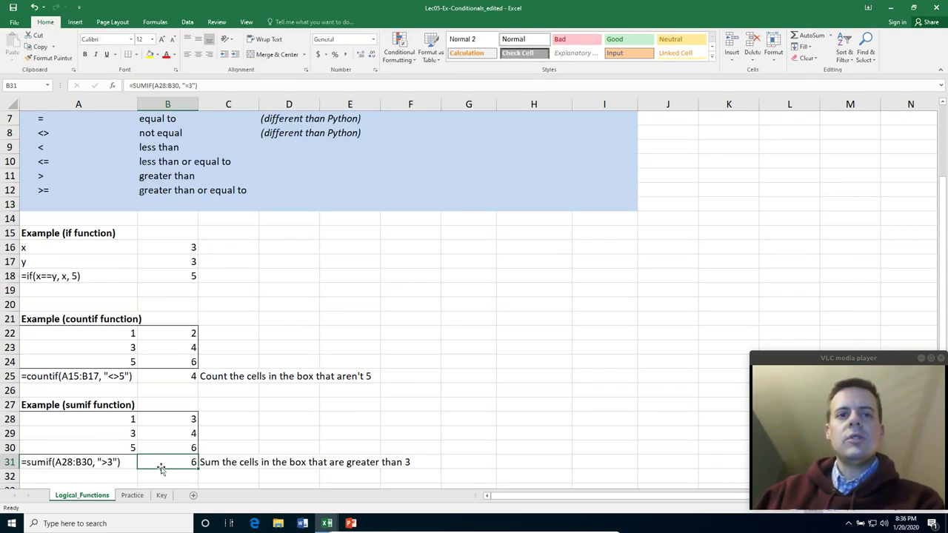
# Switch to the Practice sheet and select cell B15
pyautogui.click(131, 495)
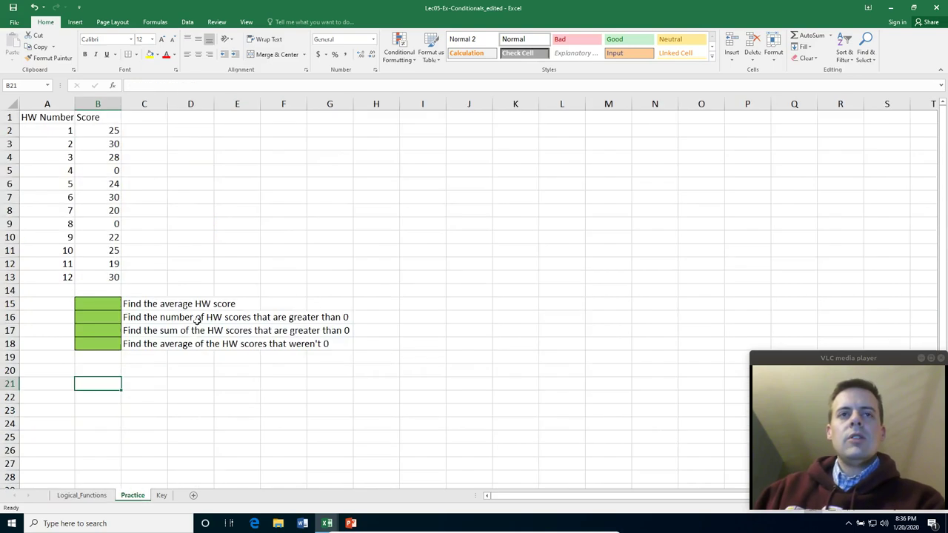
pyautogui.click(187, 208)
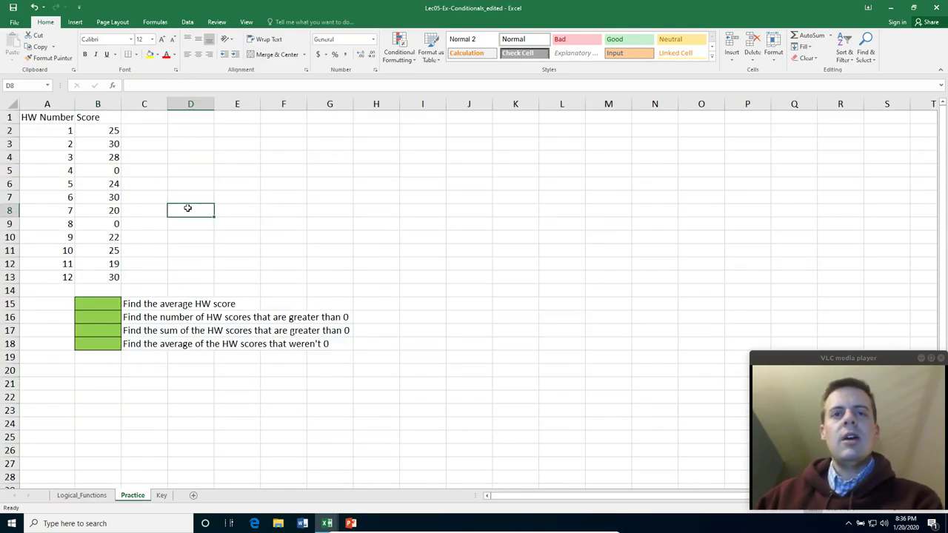
pyautogui.press('Down')
pyautogui.press('Down')
pyautogui.press('Down')
pyautogui.press('Down')
pyautogui.press('Down')
pyautogui.press('Down')
pyautogui.press('Down')
pyautogui.press('Left')
pyautogui.press('Left')
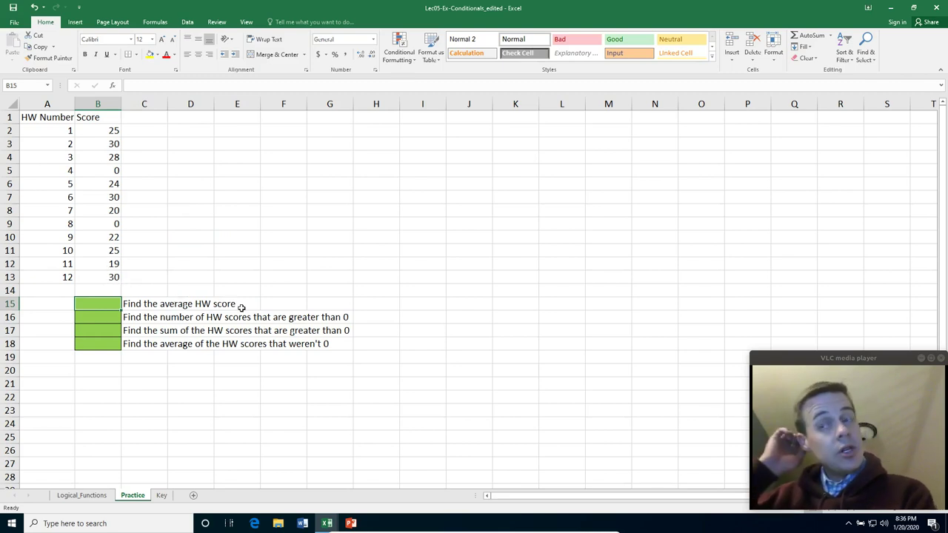
# Enter =AVERAGE(B2:B13) in B15, giving an average HW score of 21.0833
pyautogui.write('=')
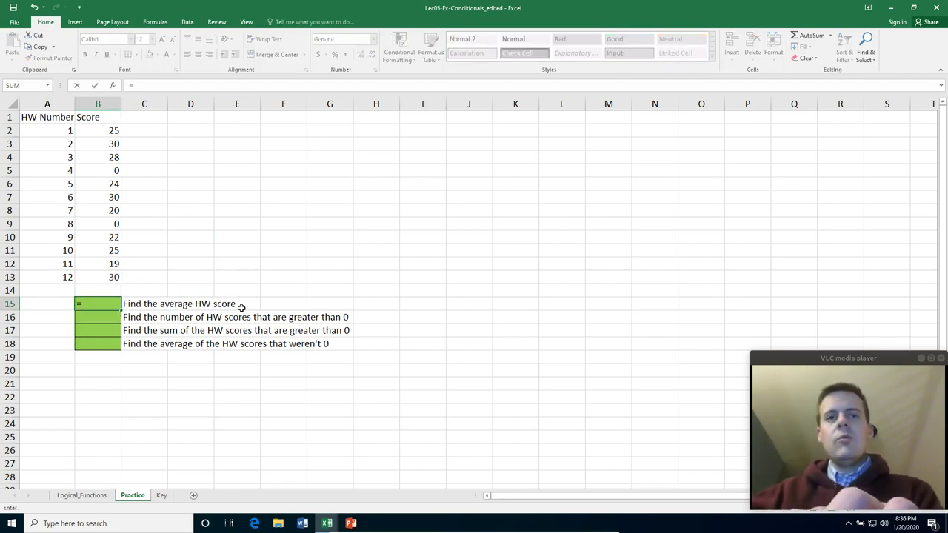
pyautogui.write('average(')
pyautogui.press('Up')
pyautogui.press('Up')
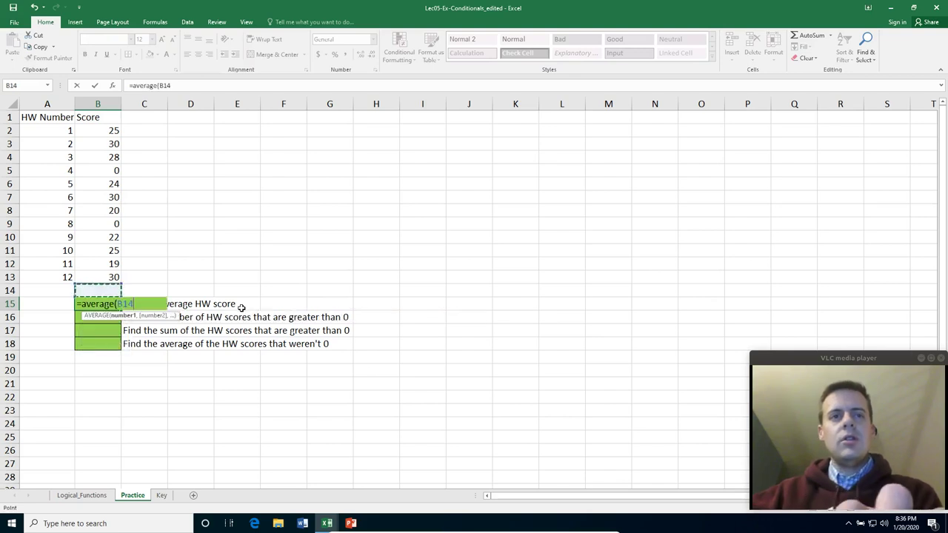
pyautogui.hotkey('shift', 'Up')
pyautogui.hotkey('shift', 'Up')
pyautogui.hotkey('shift', 'Up')
pyautogui.hotkey('shift', 'Up')
pyautogui.hotkey('shift', 'Up')
pyautogui.hotkey('shift', 'Up')
pyautogui.hotkey('shift', 'Up')
pyautogui.hotkey('shift', 'Up')
pyautogui.hotkey('shift', 'Up')
pyautogui.hotkey('shift', 'Up')
pyautogui.hotkey('shift', 'Up')
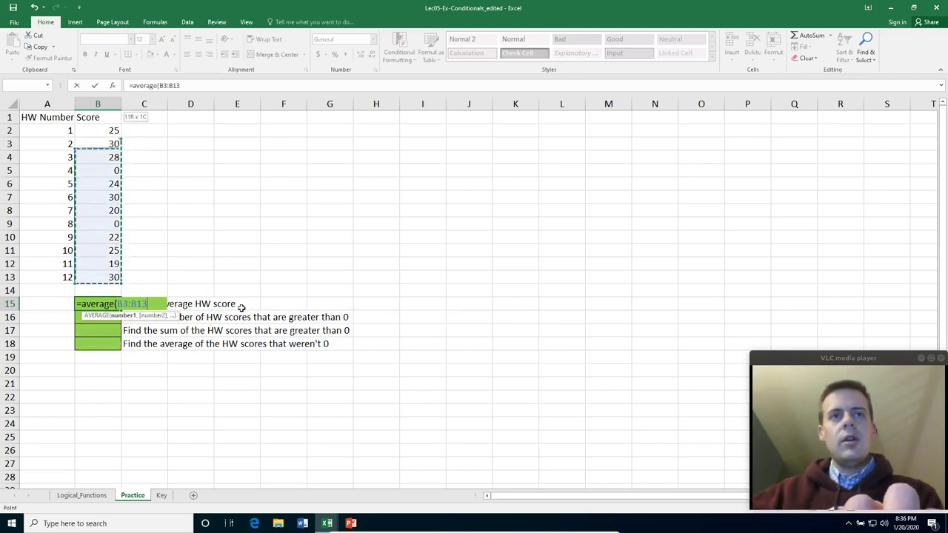
pyautogui.press('Return')
pyautogui.press('Up')
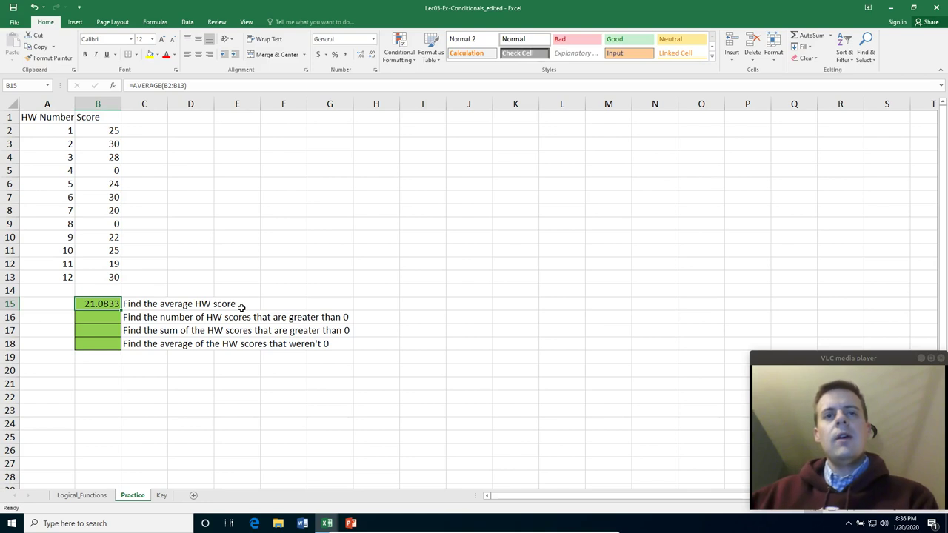
pyautogui.press('Down')
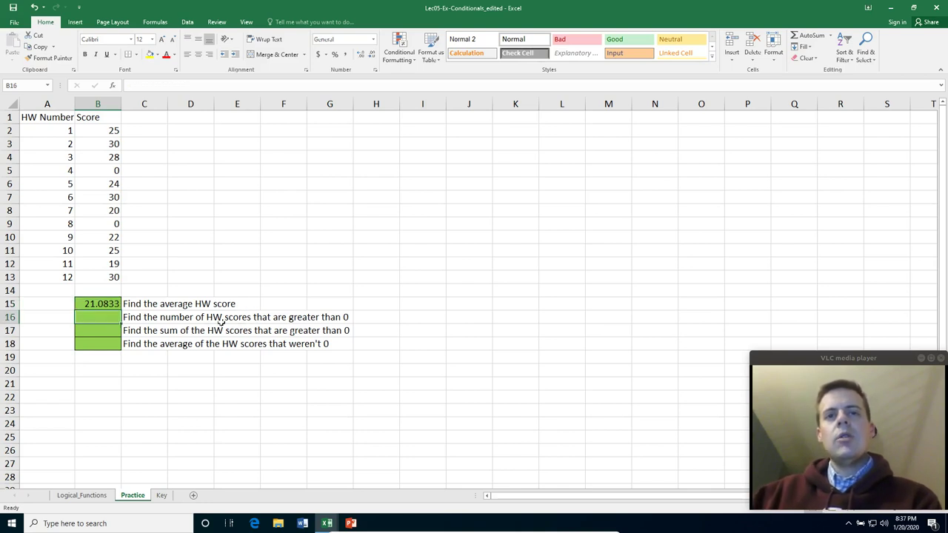
# Enter =COUNTIF(B2:B13,">0") in B16 to count the 10 scores above zero
pyautogui.write('=')
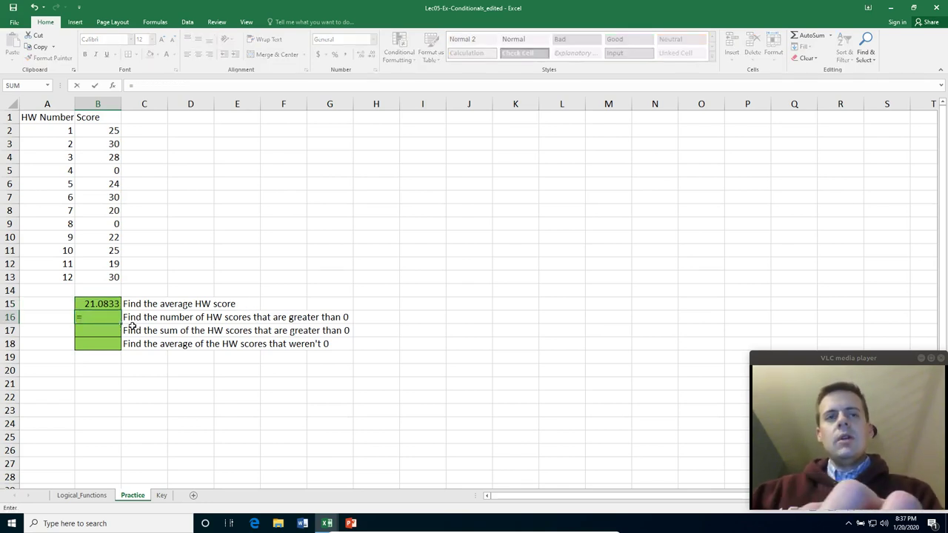
pyautogui.write('countif')
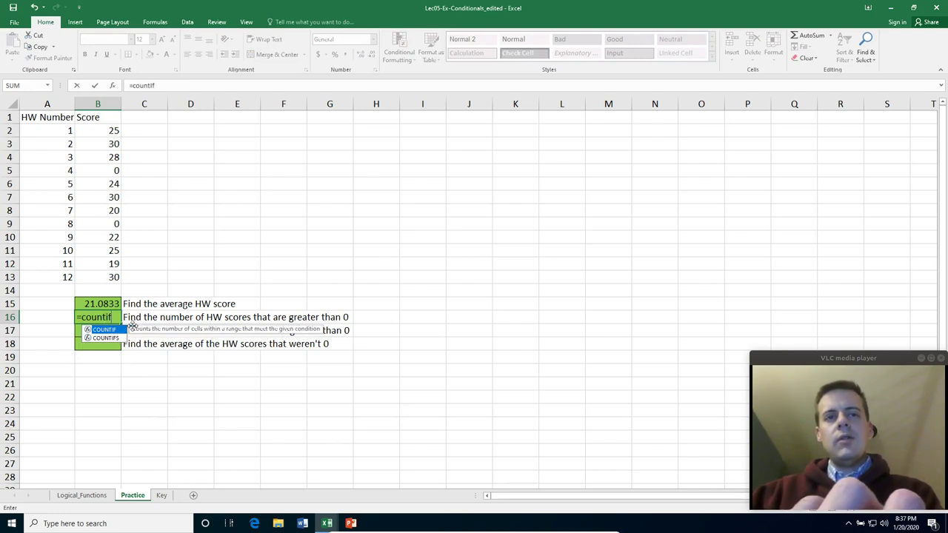
pyautogui.press('Escape')
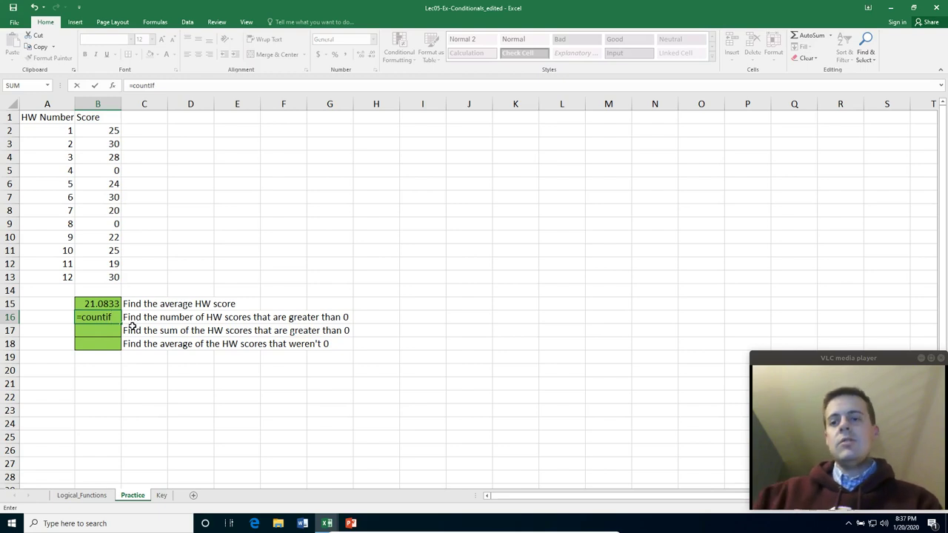
pyautogui.write('(')
pyautogui.moveTo(112, 279); pyautogui.dragTo(95, 133)
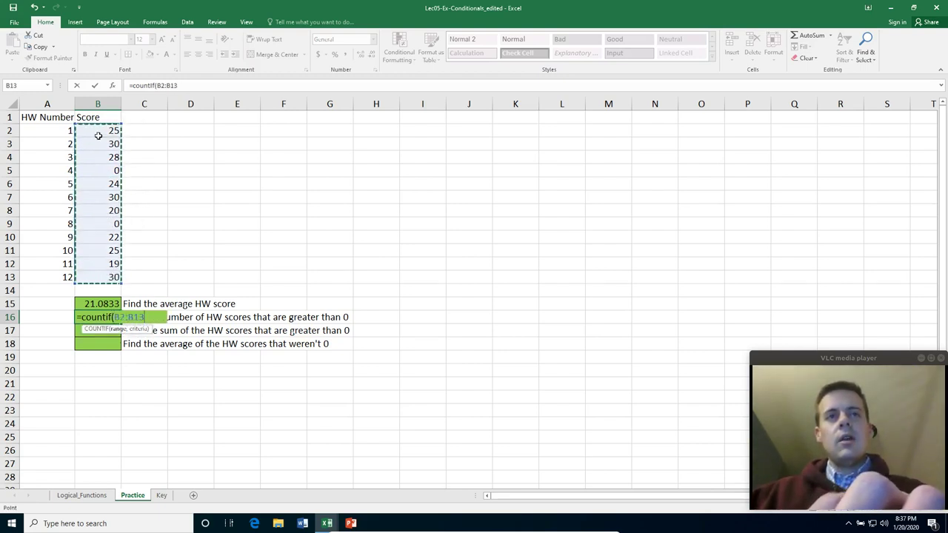
pyautogui.write(',">0')
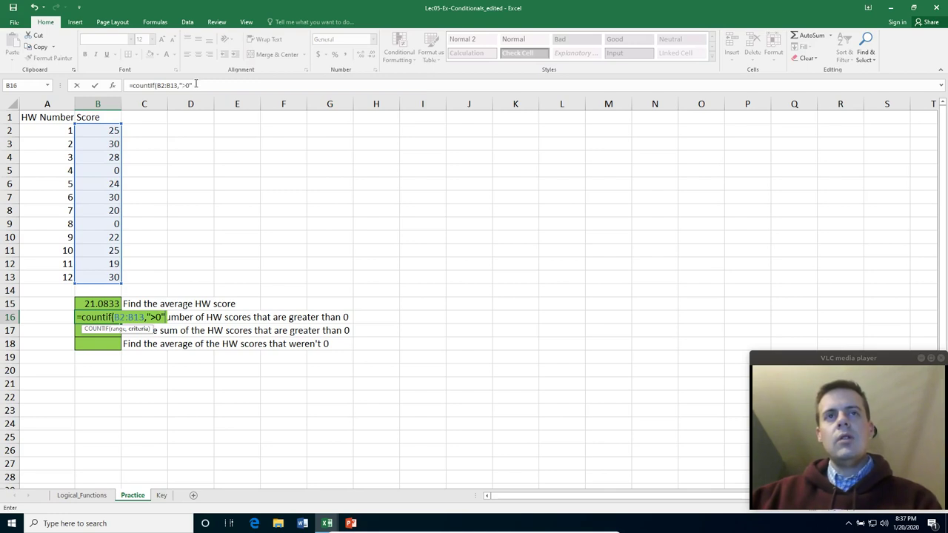
pyautogui.press('Return')
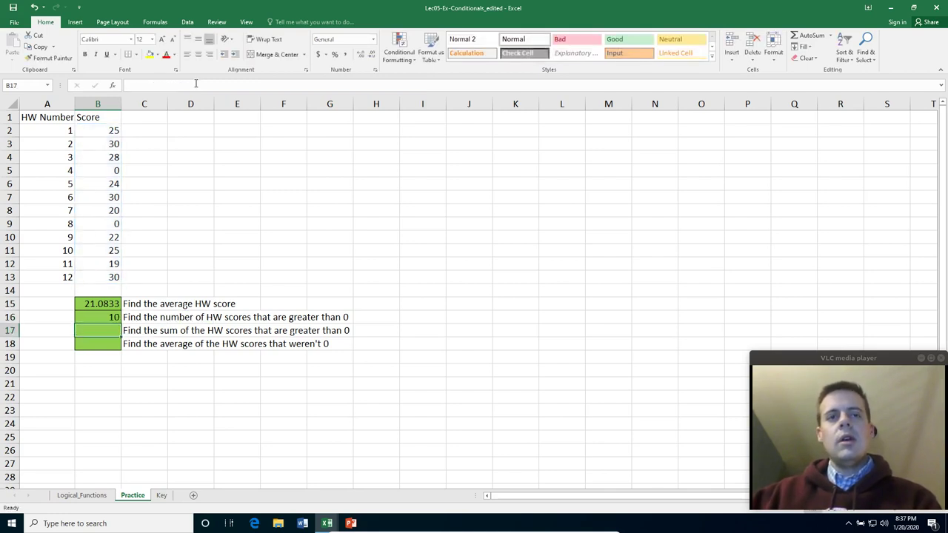
pyautogui.press('Up')
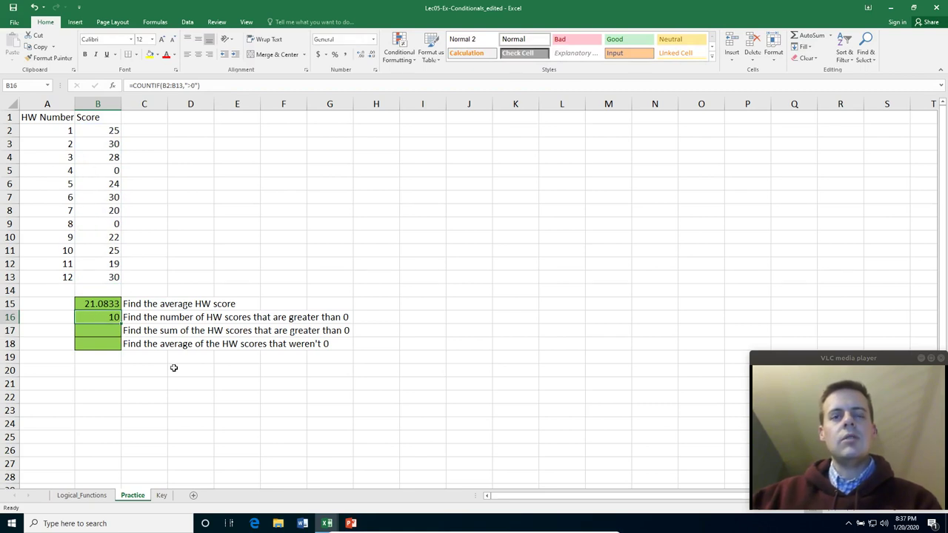
pyautogui.press('Down')
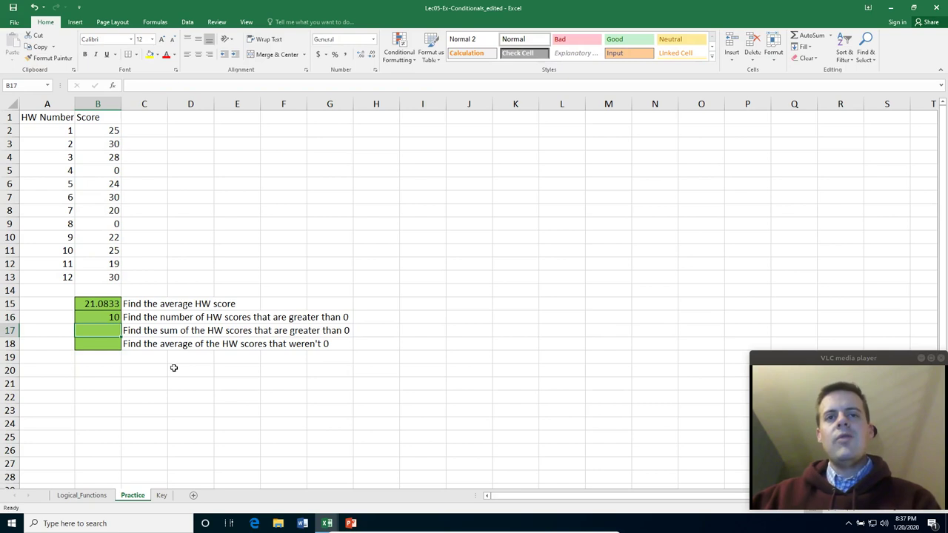
# Enter =SUMIF(B2:B13,">0") in B17 to total the positive scores as 253
pyautogui.press('Up')
pyautogui.press('Down')
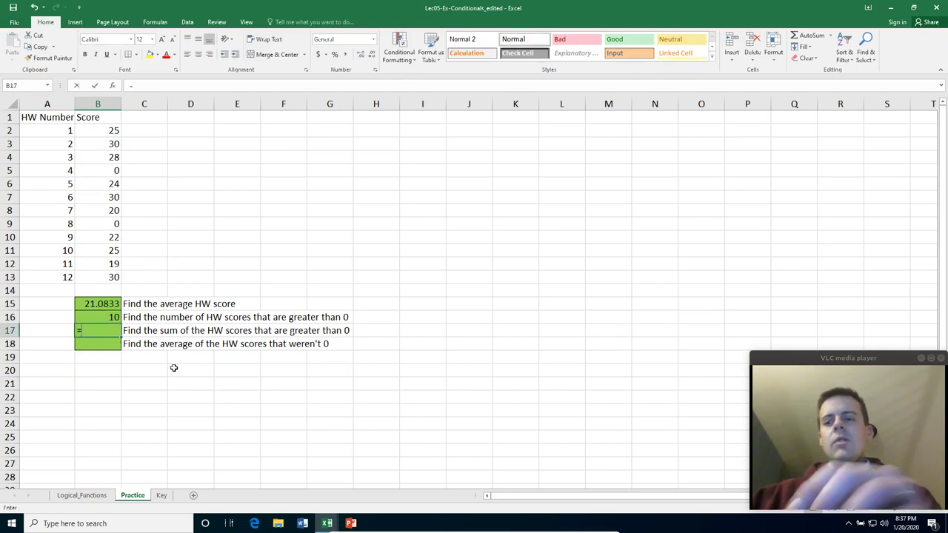
pyautogui.write('=sumif(')
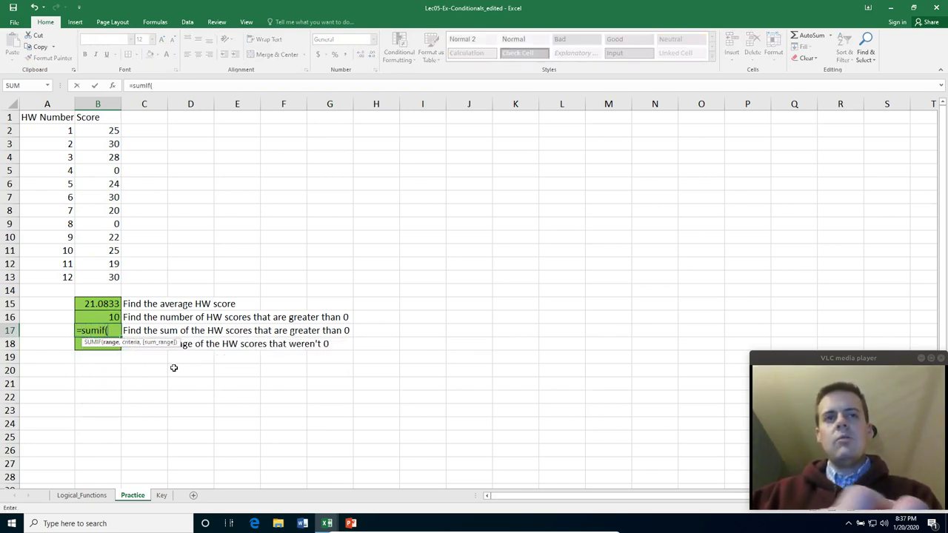
pyautogui.press('Up')
pyautogui.press('Up')
pyautogui.press('Up')
pyautogui.press('Up')
pyautogui.hotkey('shift', 'Up')
pyautogui.hotkey('shift', 'Up')
pyautogui.hotkey('shift', 'Up')
pyautogui.hotkey('shift', 'Up')
pyautogui.hotkey('shift', 'Up')
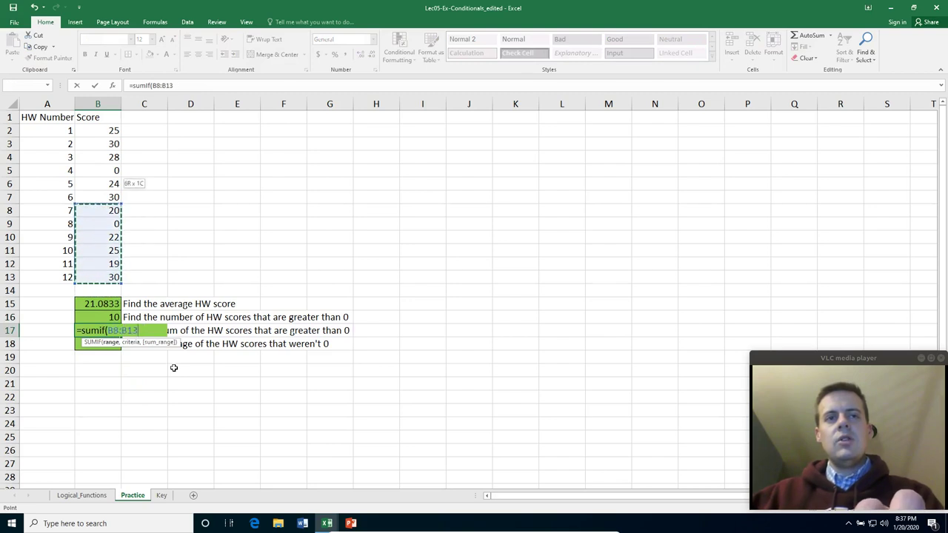
pyautogui.hotkey('shift', 'Up')
pyautogui.hotkey('shift', 'Up')
pyautogui.hotkey('shift', 'Up')
pyautogui.hotkey('shift', 'Up')
pyautogui.hotkey('shift', 'Up')
pyautogui.hotkey('shift', 'Up')
pyautogui.write(',">')
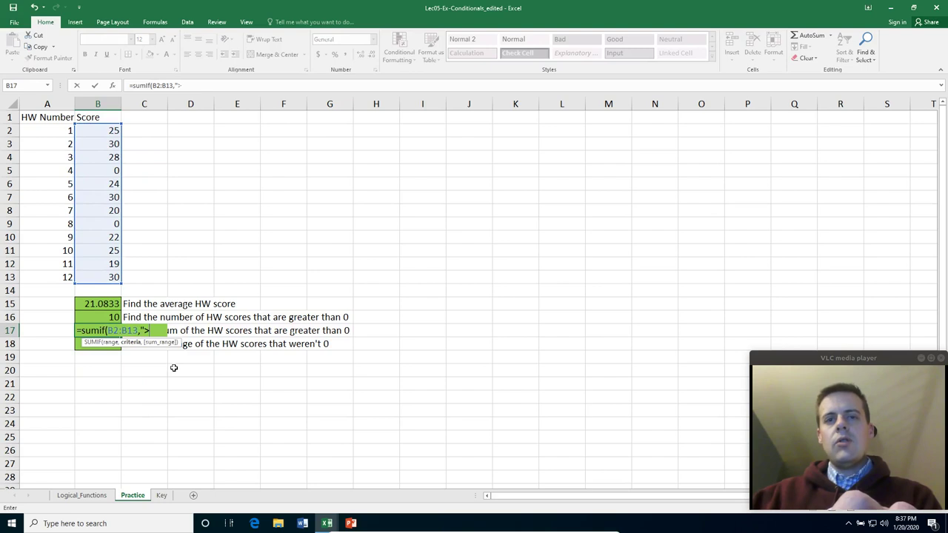
pyautogui.write('0")')
pyautogui.press('Return')
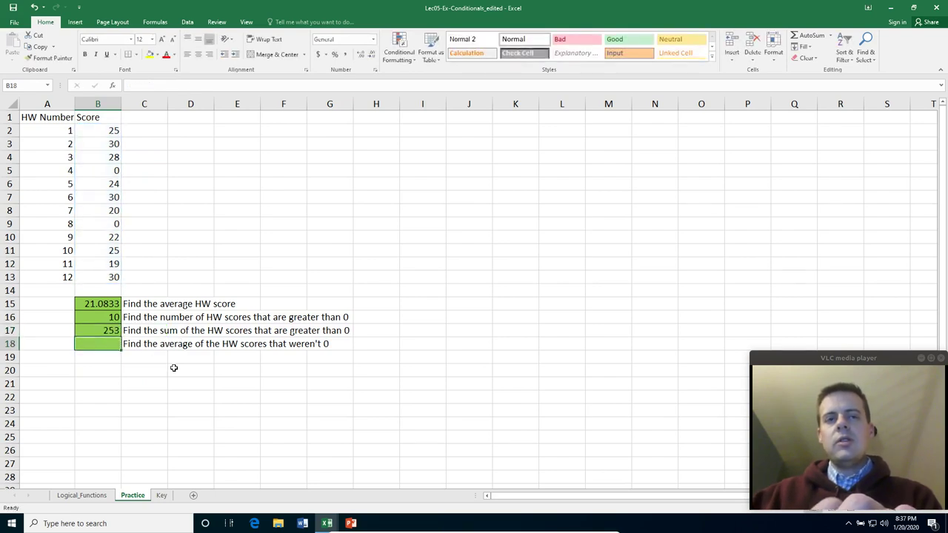
pyautogui.press('Up')
# Enter =B17/B16 in B18 to get the average of nonzero scores, 25.3
pyautogui.press('Down')
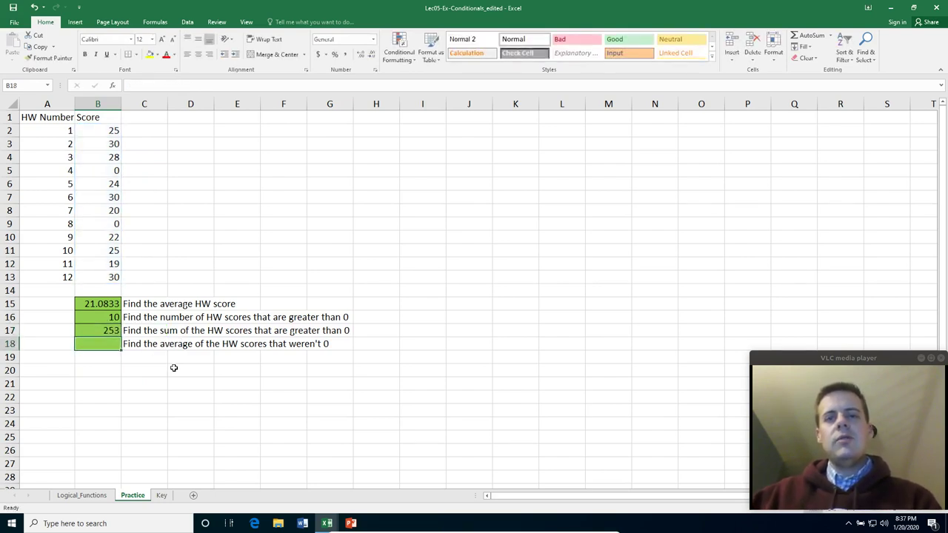
pyautogui.write('=')
pyautogui.press('Up')
pyautogui.write('/')
pyautogui.press('Up')
pyautogui.press('Up')
pyautogui.press('Return')
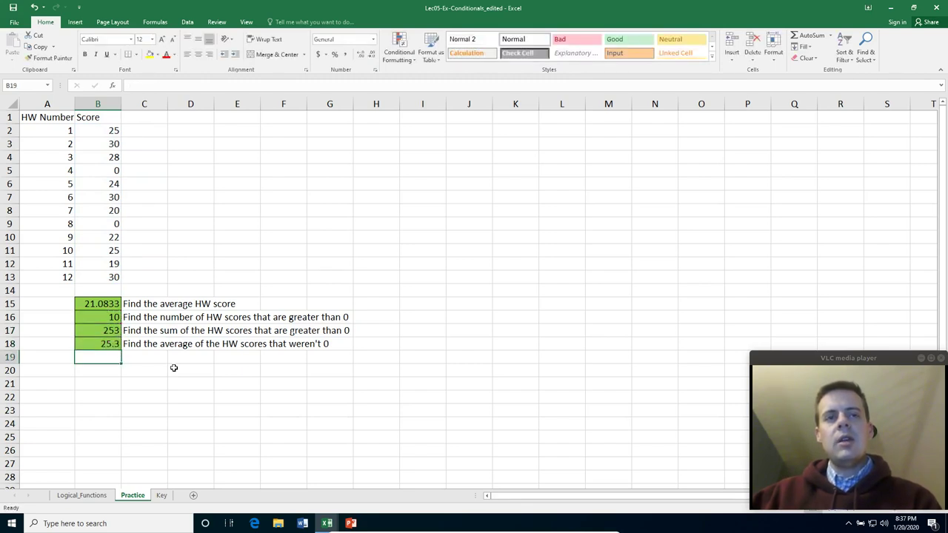
pyautogui.press('Up')
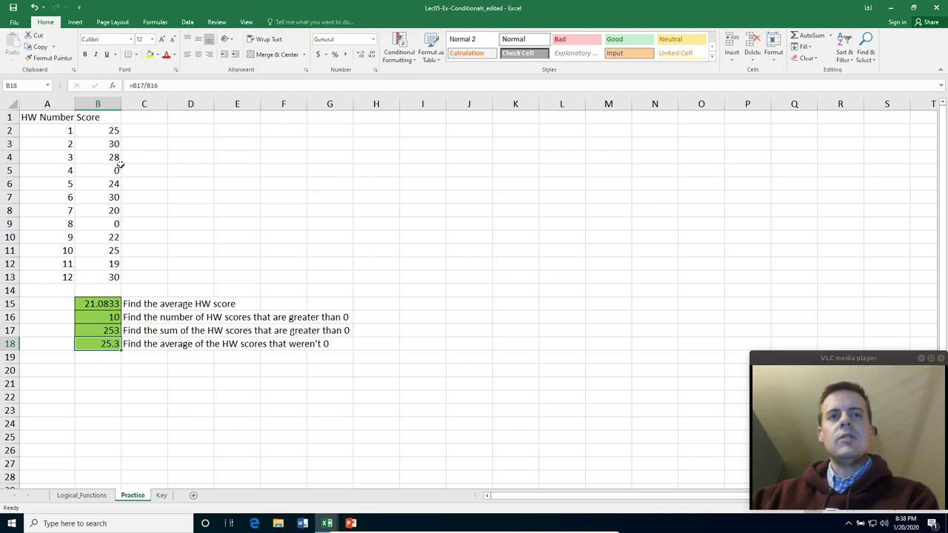
# Glance at the Key and Practice sheets, then return to Logical_Functions scrolled to the top
pyautogui.click(163, 495)
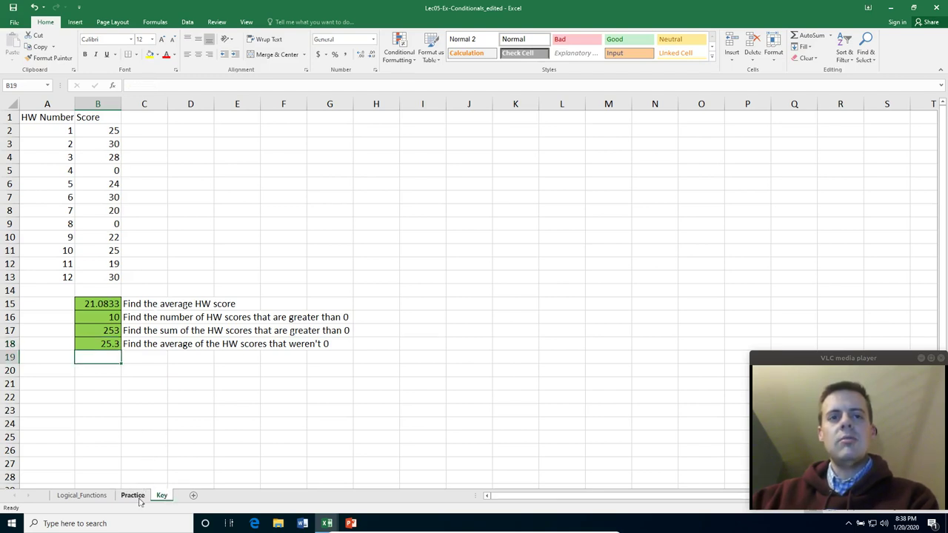
pyautogui.click(134, 496)
pyautogui.click(167, 499)
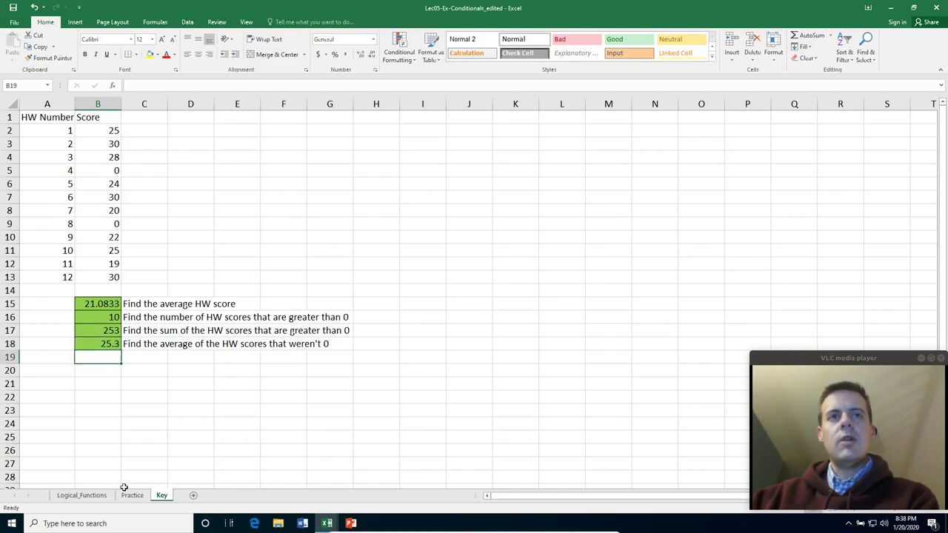
pyautogui.click(90, 501)
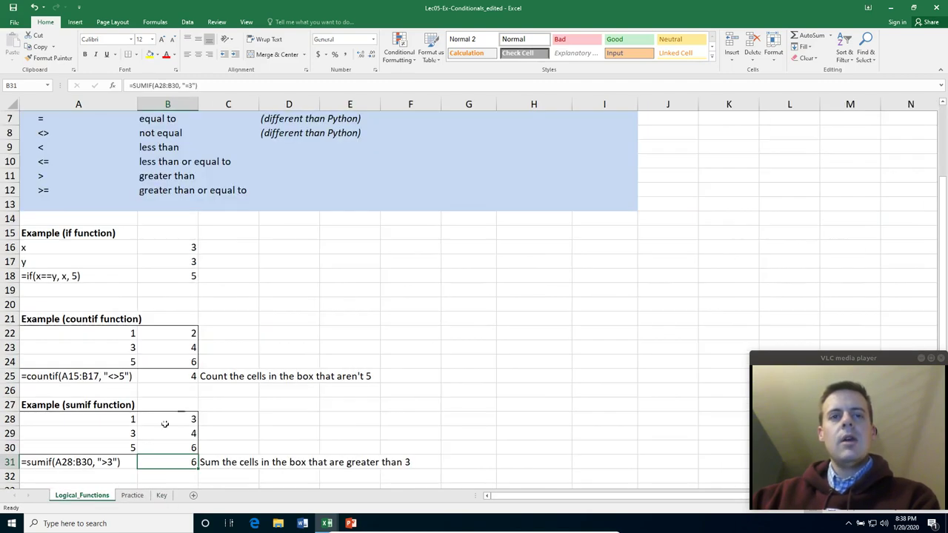
pyautogui.click(282, 308)
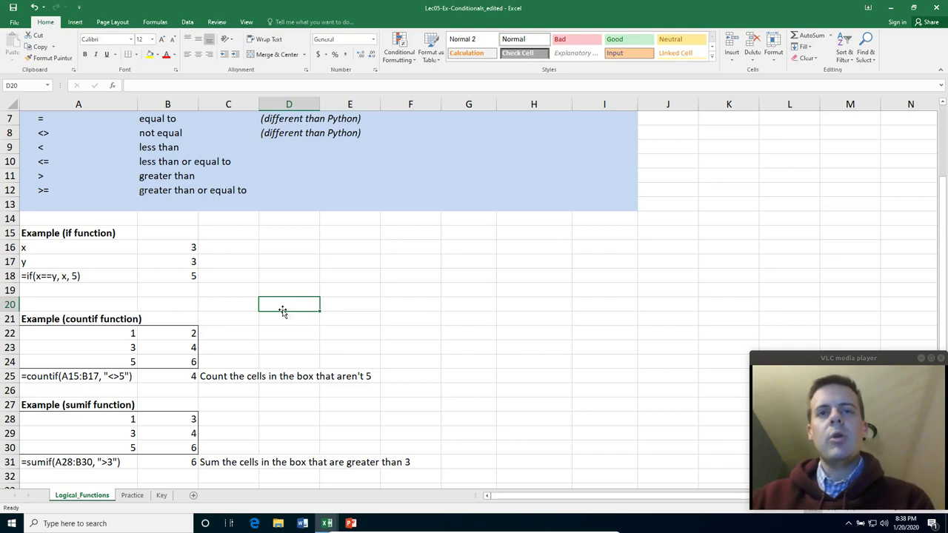
pyautogui.scroll(2, 281, 311)
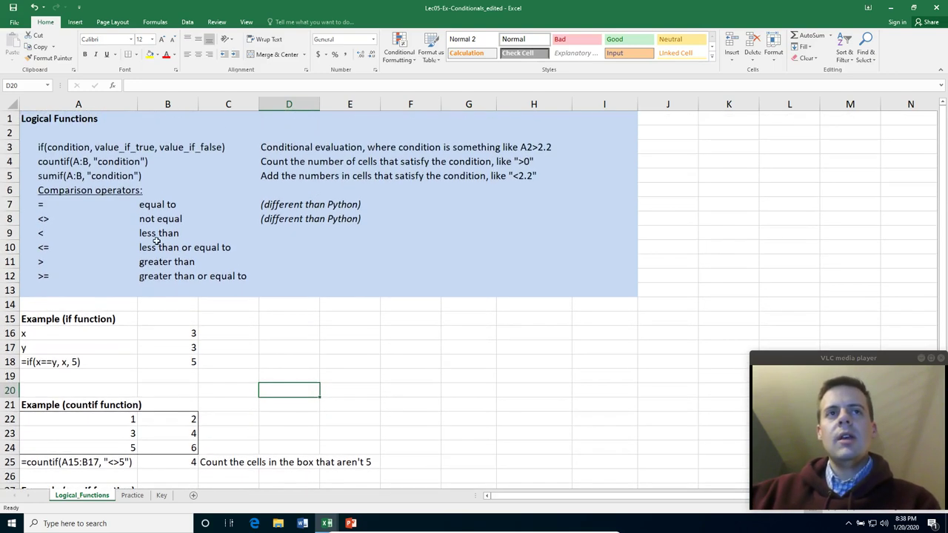